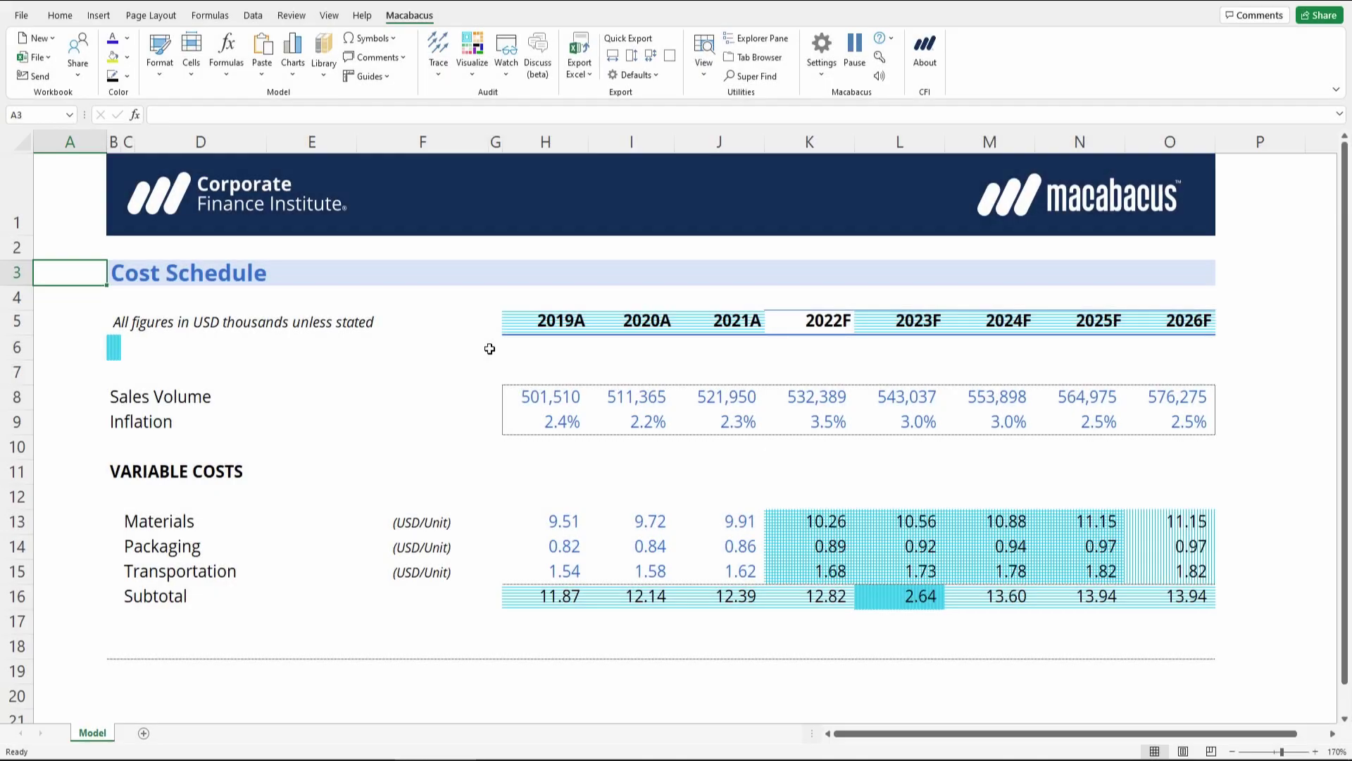
Clear the Macabacus visualization shading from the Cost Schedule, then select the whole sheet
click(477, 71)
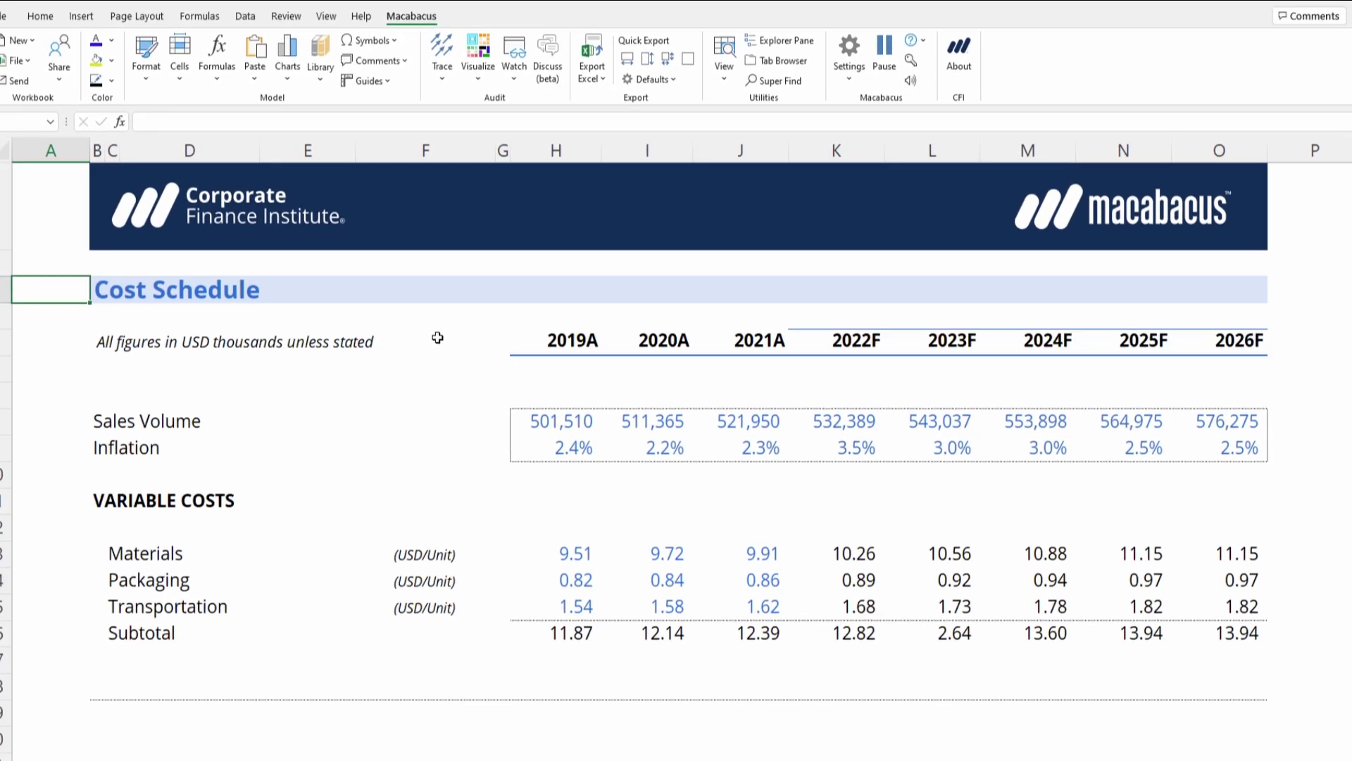
key(ctrl+a)
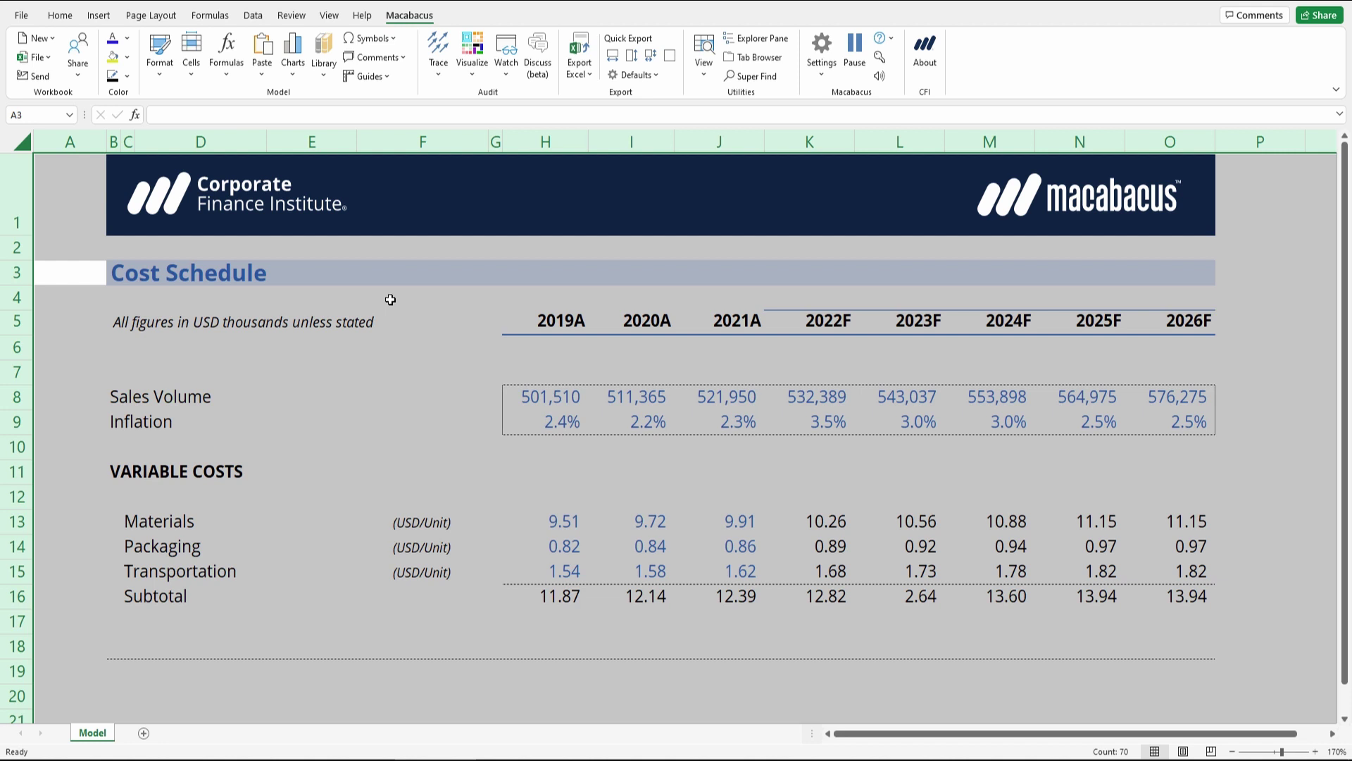
Reapply Macabacus formula visualization, which flags the 2023F Subtotal of 2.64 as inconsistent
key(ctrl+c)
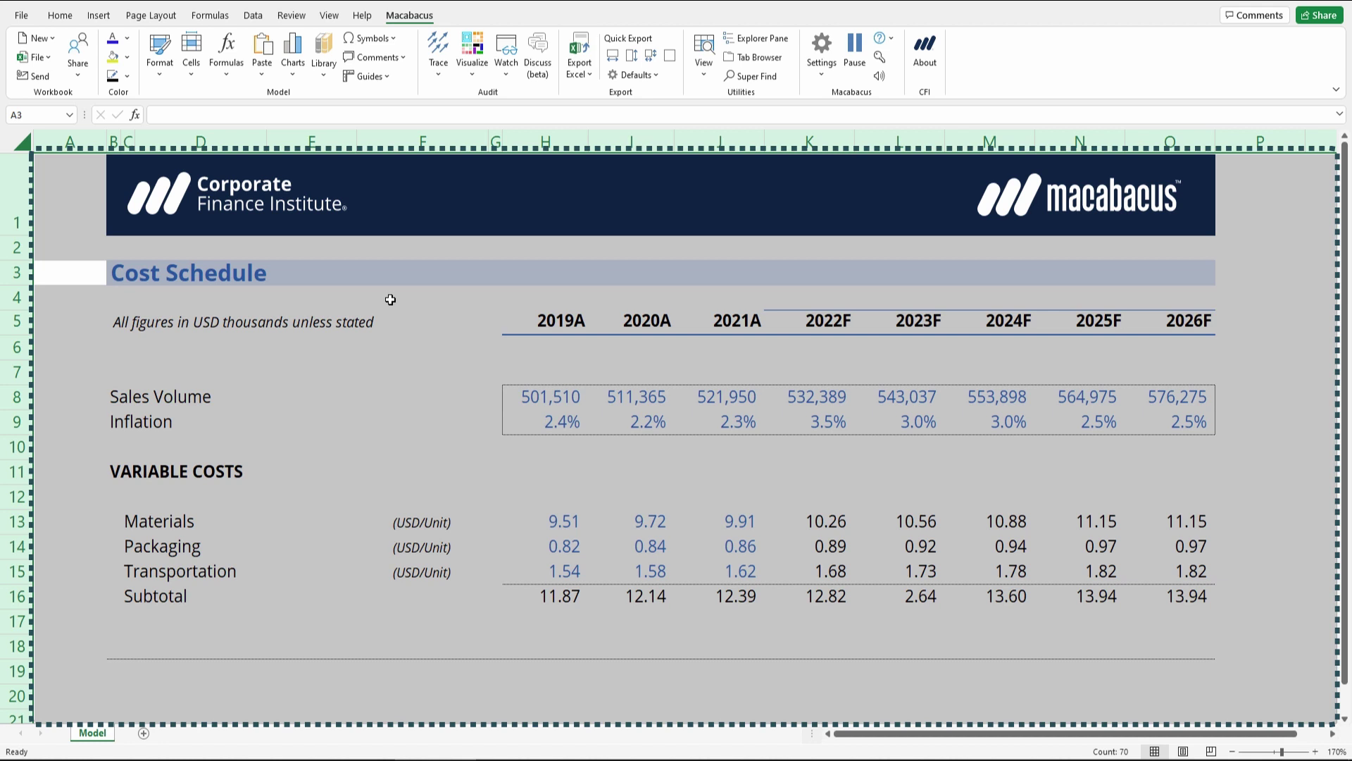
key(Escape)
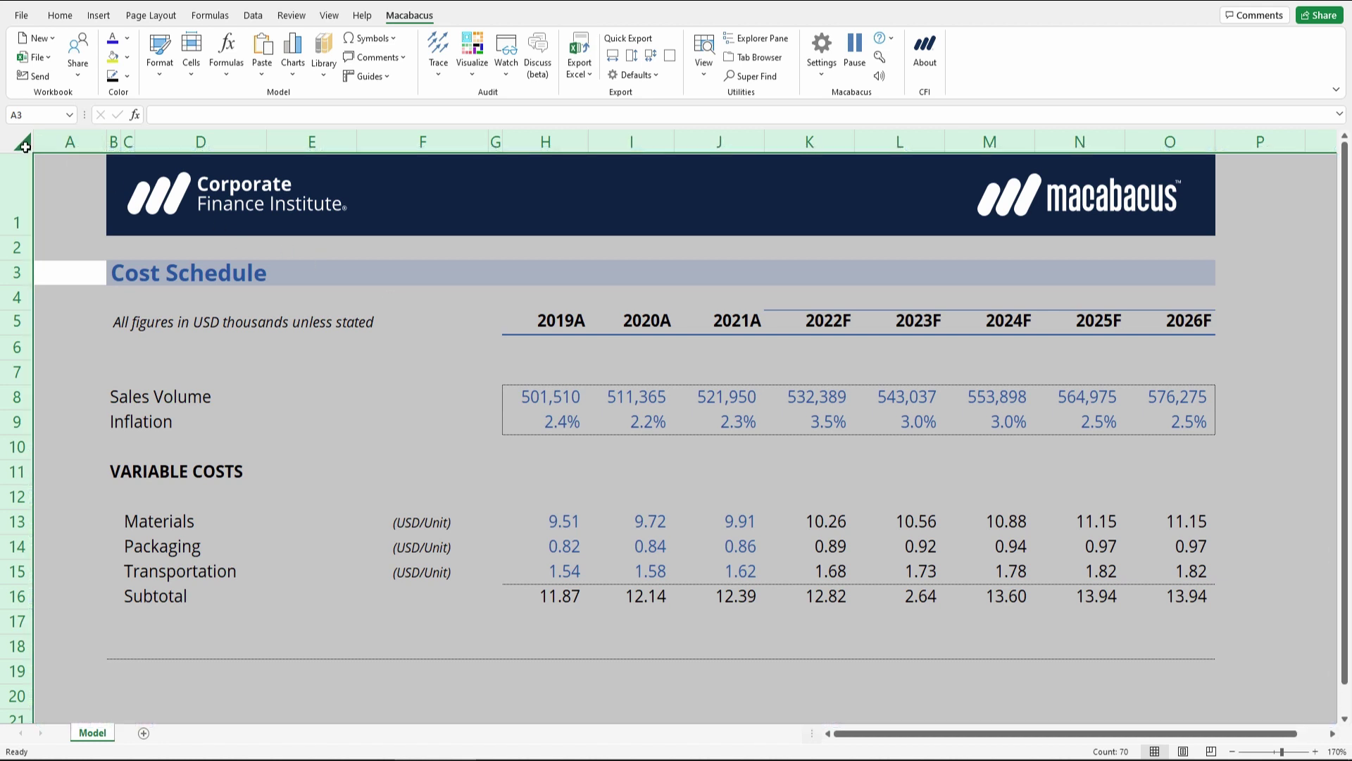
click(469, 74)
click(544, 124)
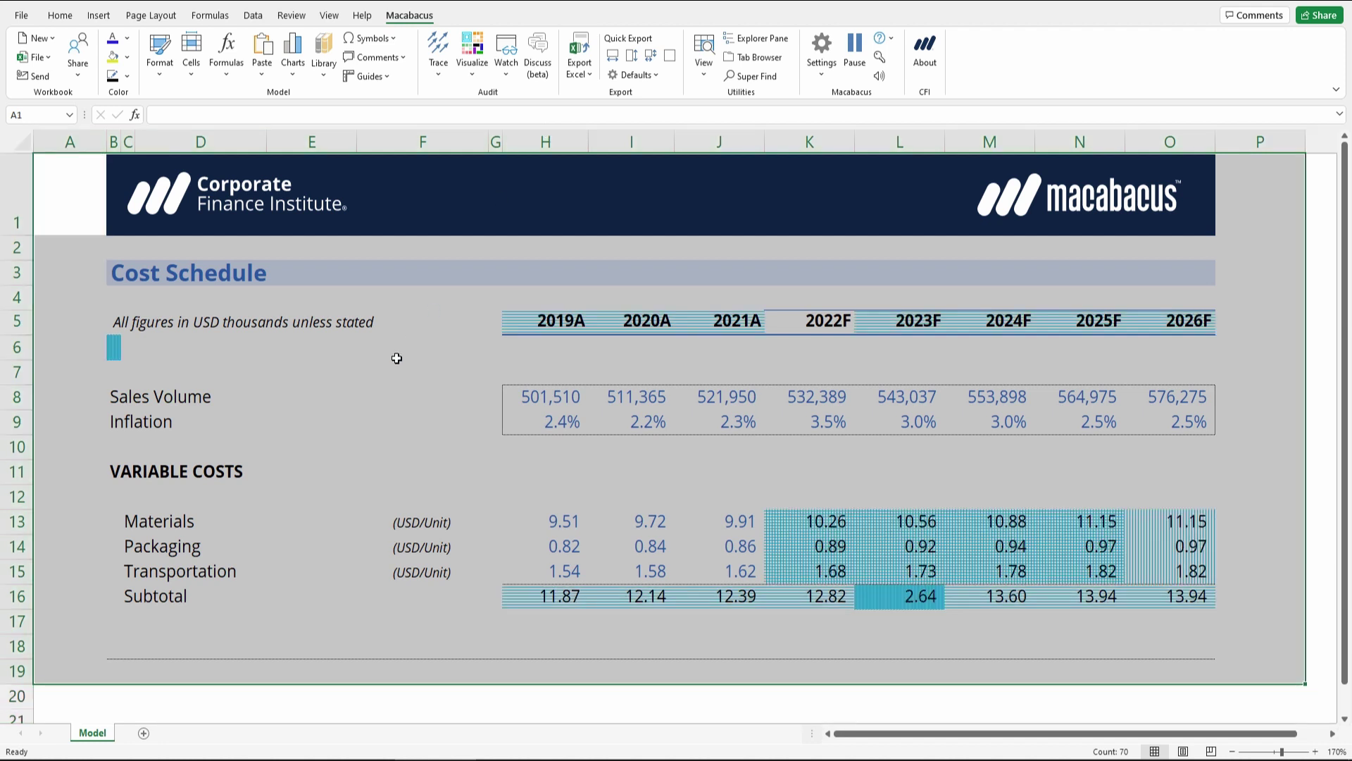
key(ctrl+c)
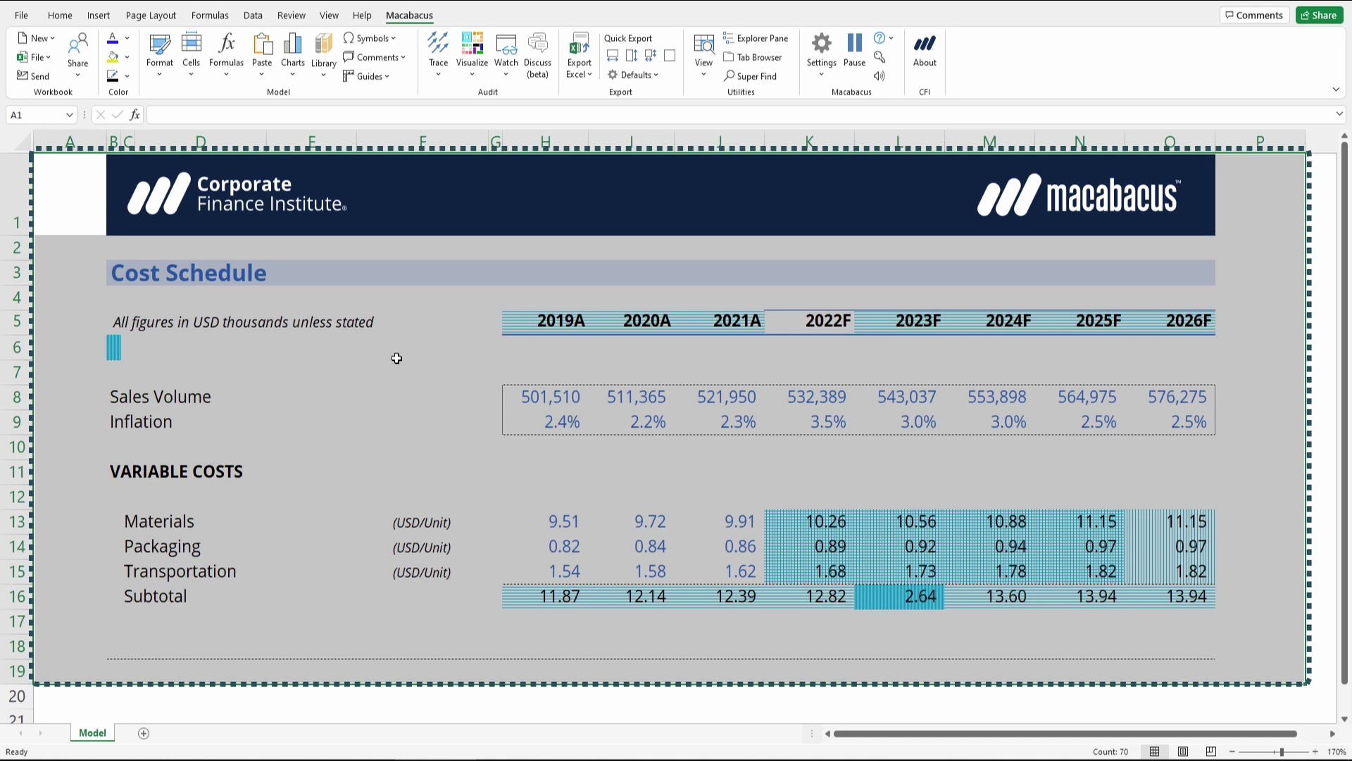
key(Escape)
key(Right)
key(Down)
key(Down)
key(Down)
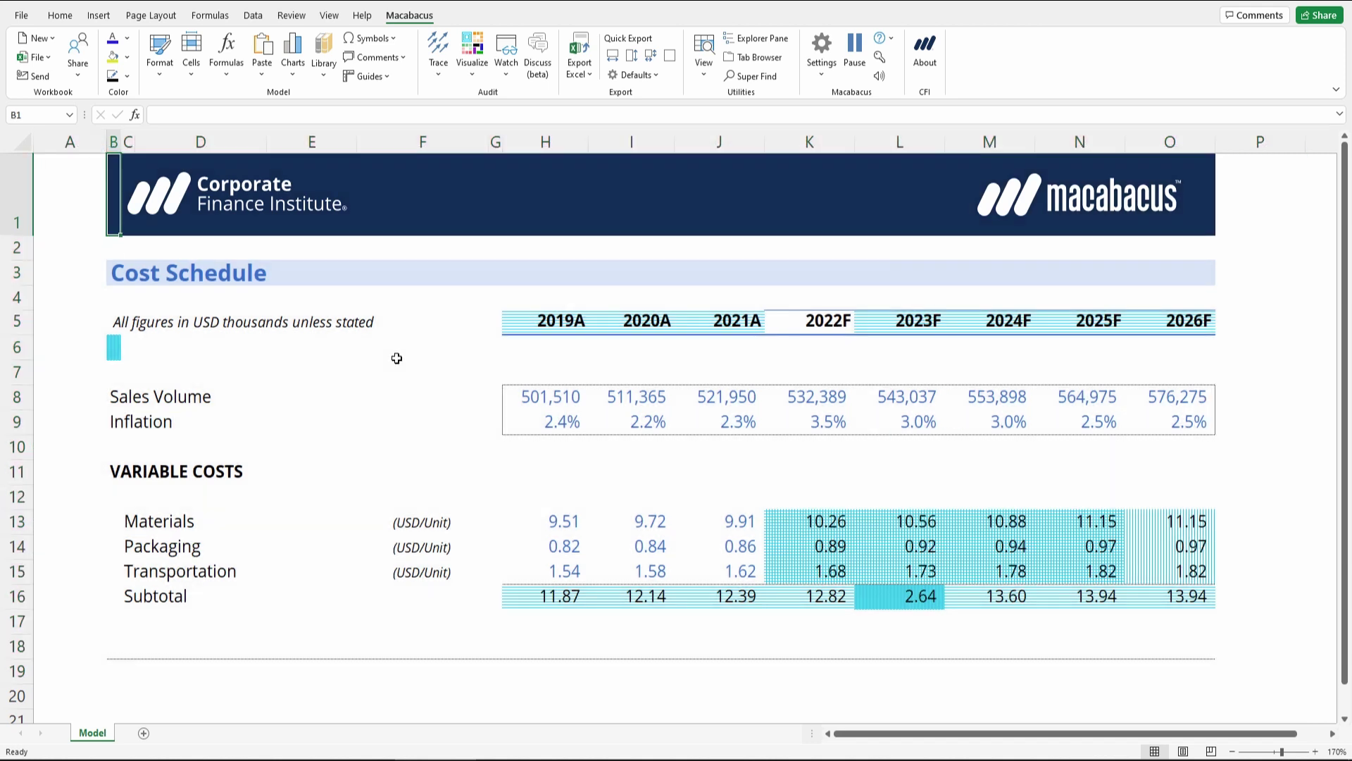
key(Down)
key(Right)
key(Right)
key(Right)
key(Right)
key(Right)
key(Right)
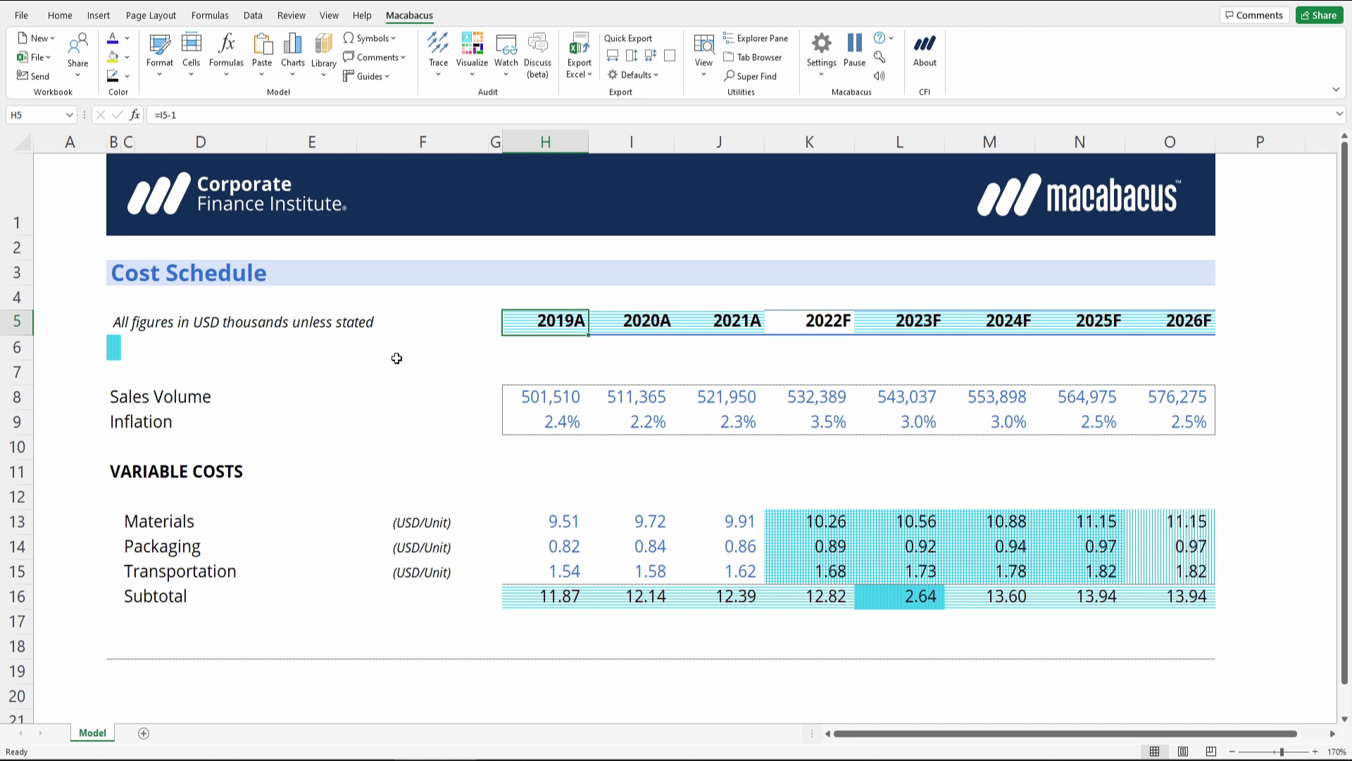
key(ctrl+shift+Right)
key(Left)
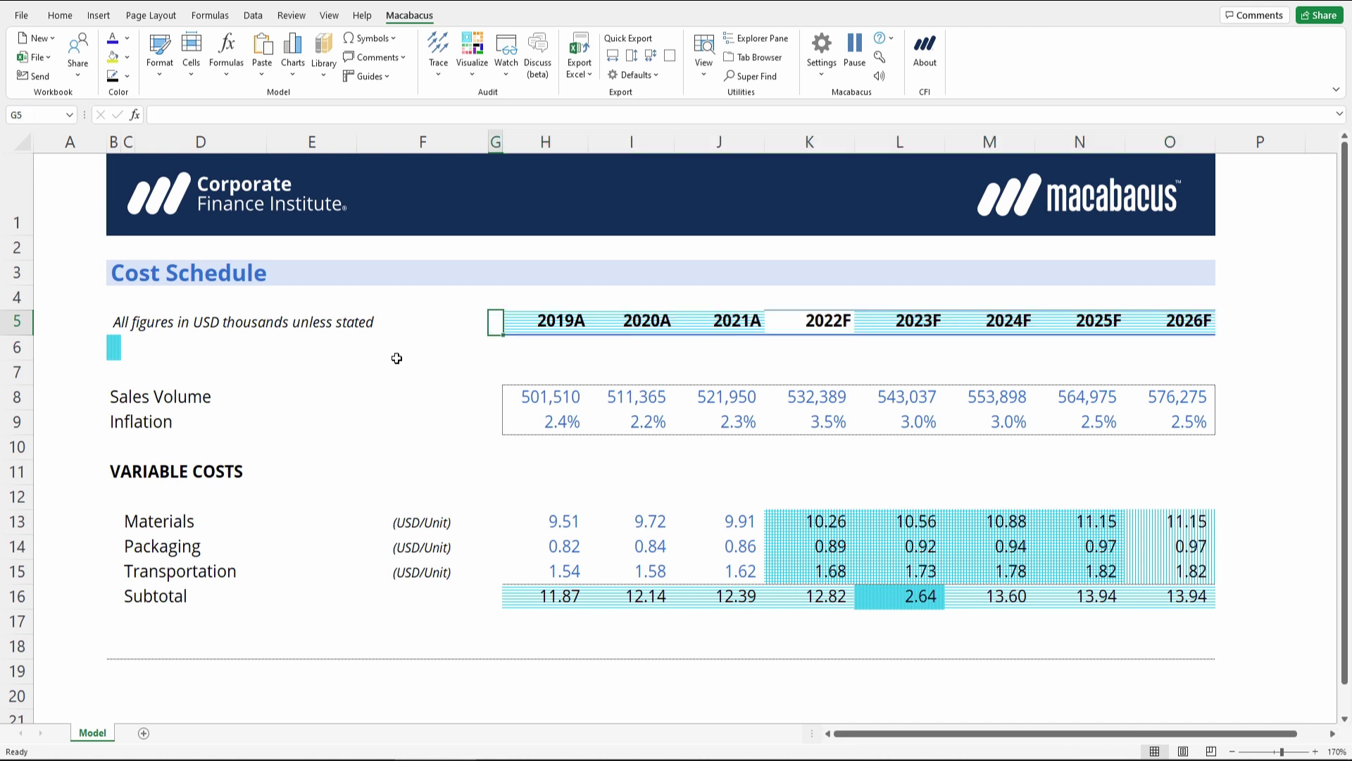
key(Right)
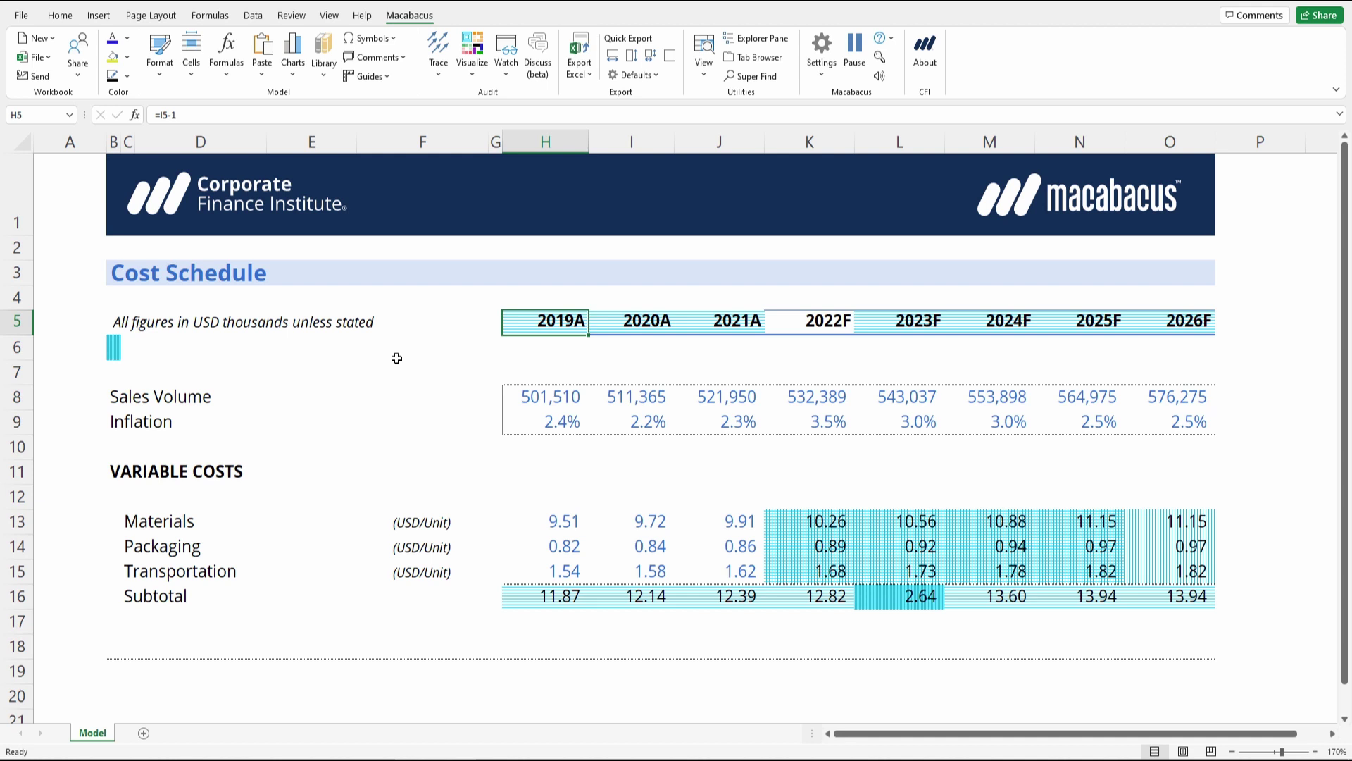
key(Right)
key(Left)
key(ctrl+Right)
key(ctrl+Left)
key(ctrl+Right)
key(Left)
key(Left)
key(Left)
key(Left)
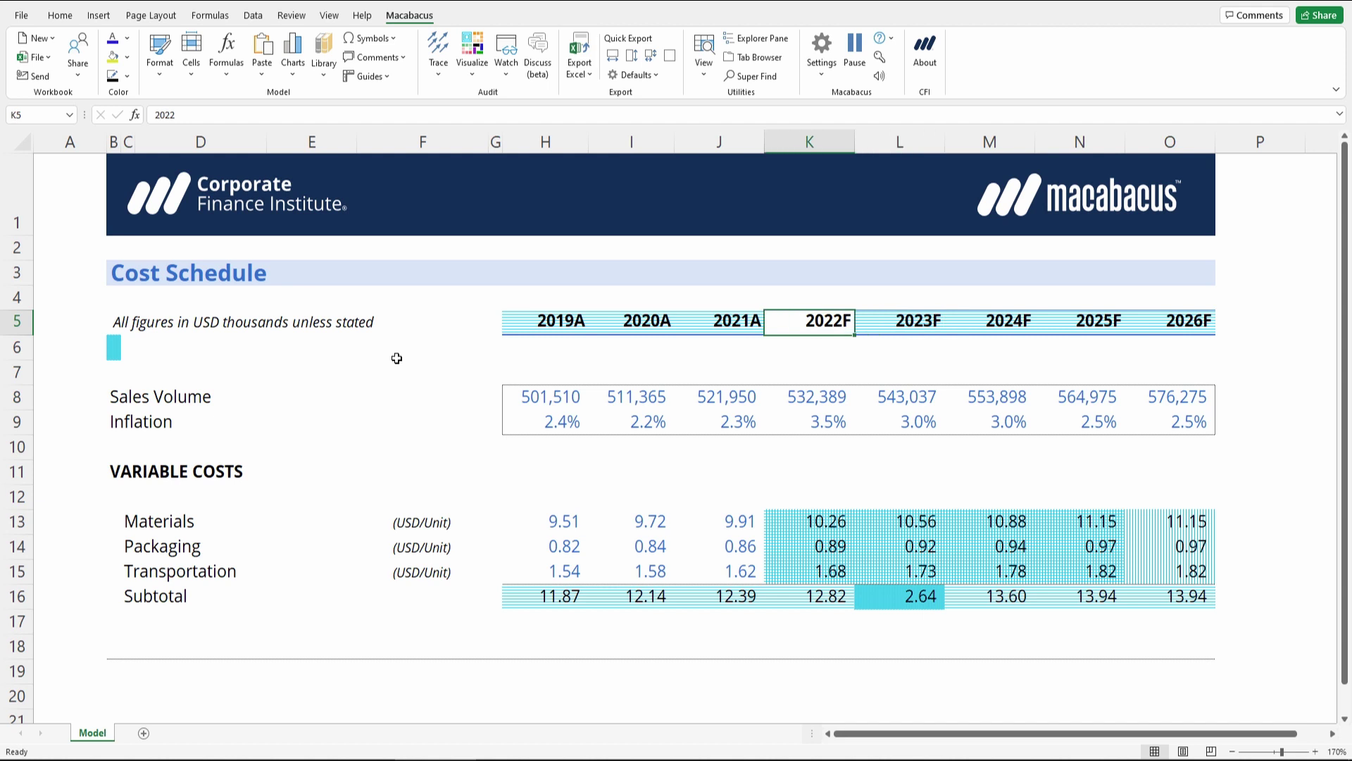
key(Right)
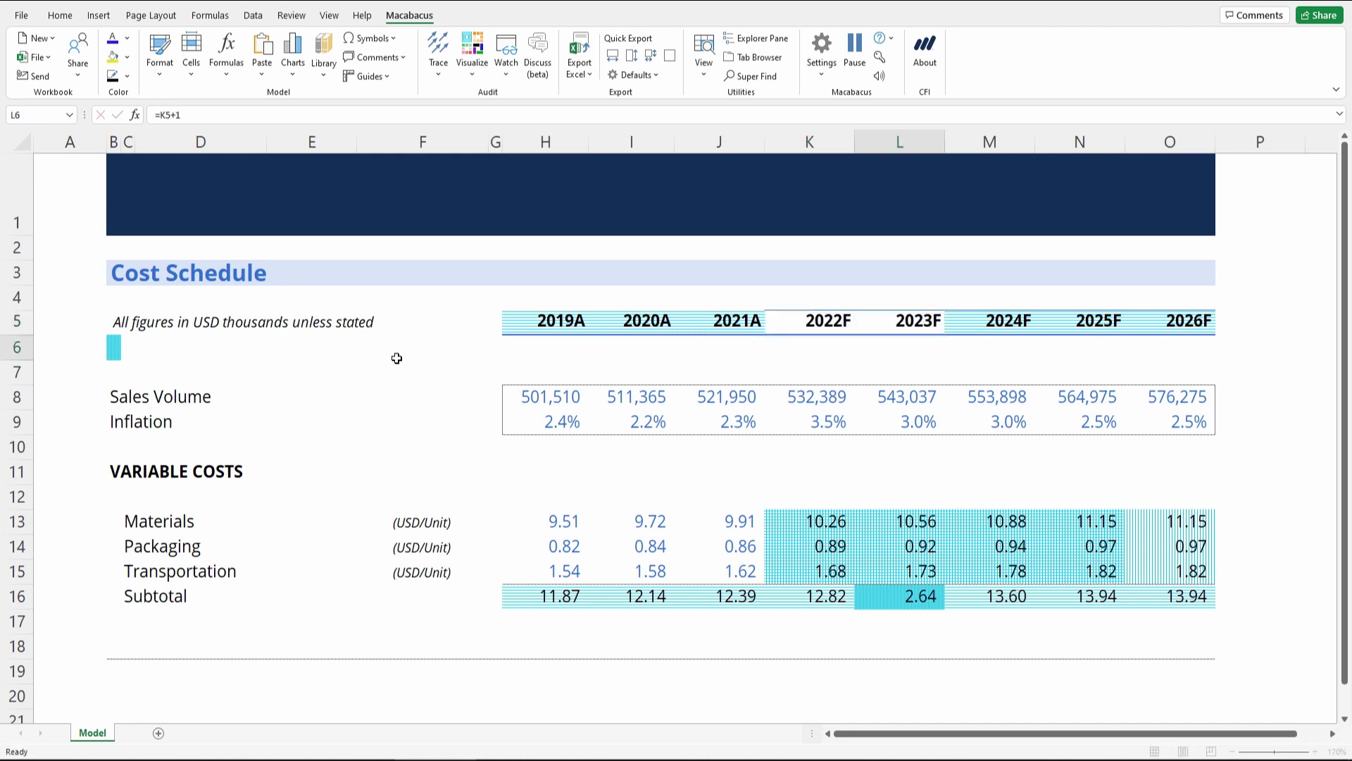
key(Right)
key(F2)
key(Return)
key(Up)
key(Left)
key(Left)
key(Left)
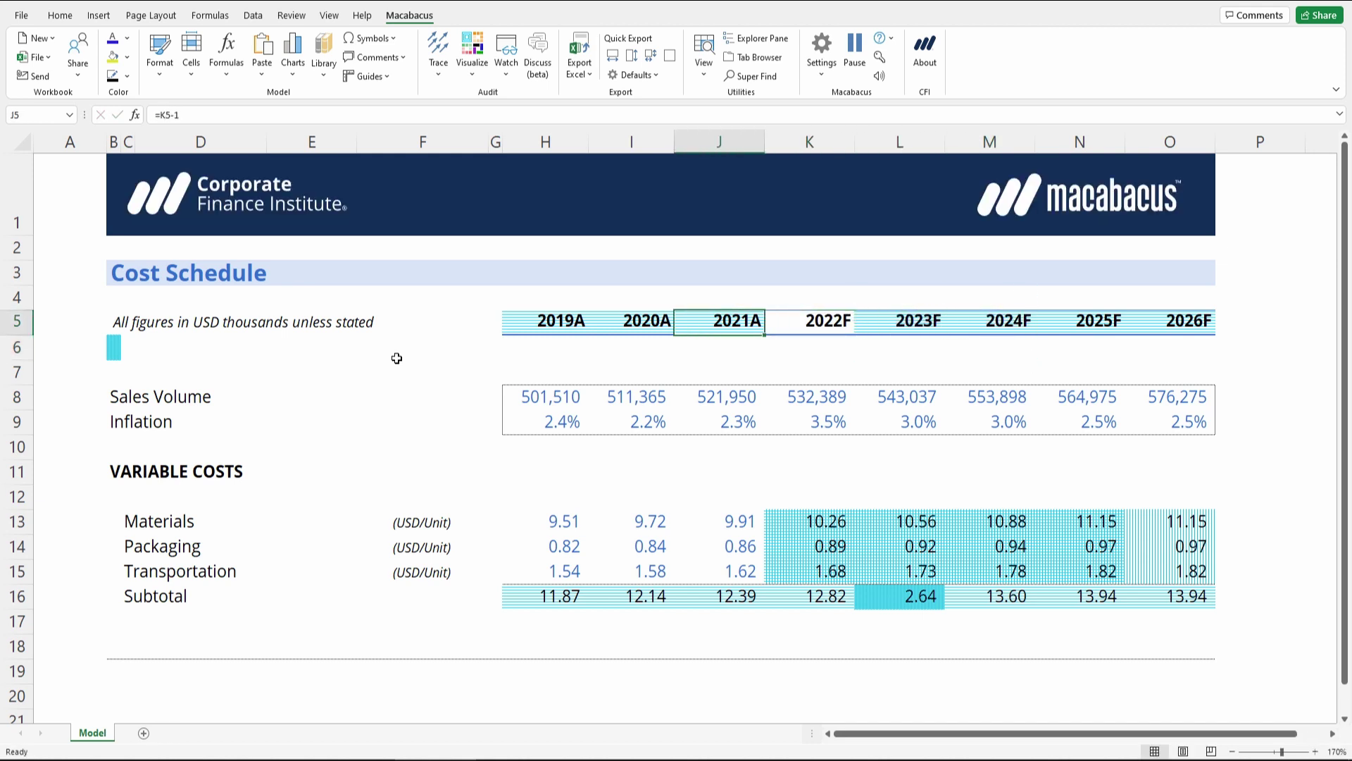
key(Left)
key(Left)
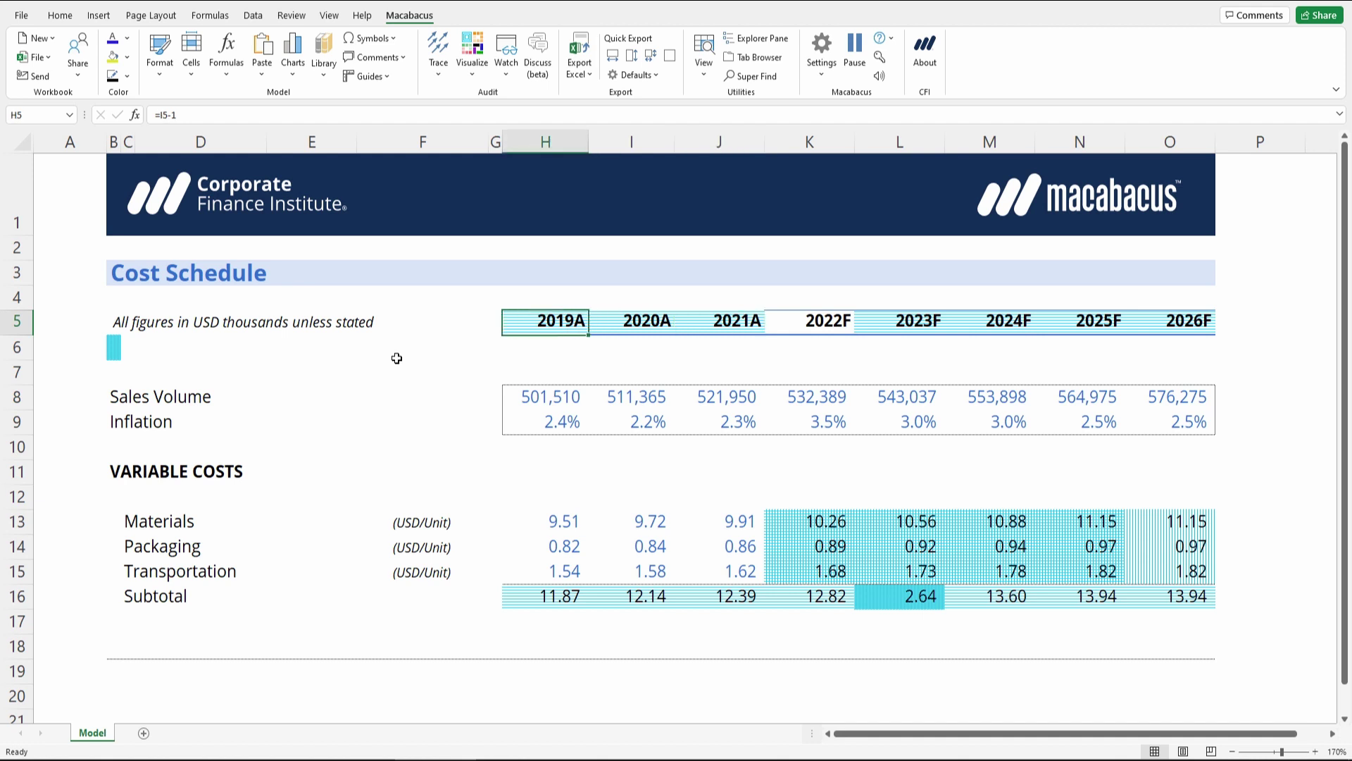
key(Down)
key(Down)
key(Down)
key(Down)
key(Down)
key(Down)
key(Down)
key(Down)
key(Down)
key(Down)
key(Down)
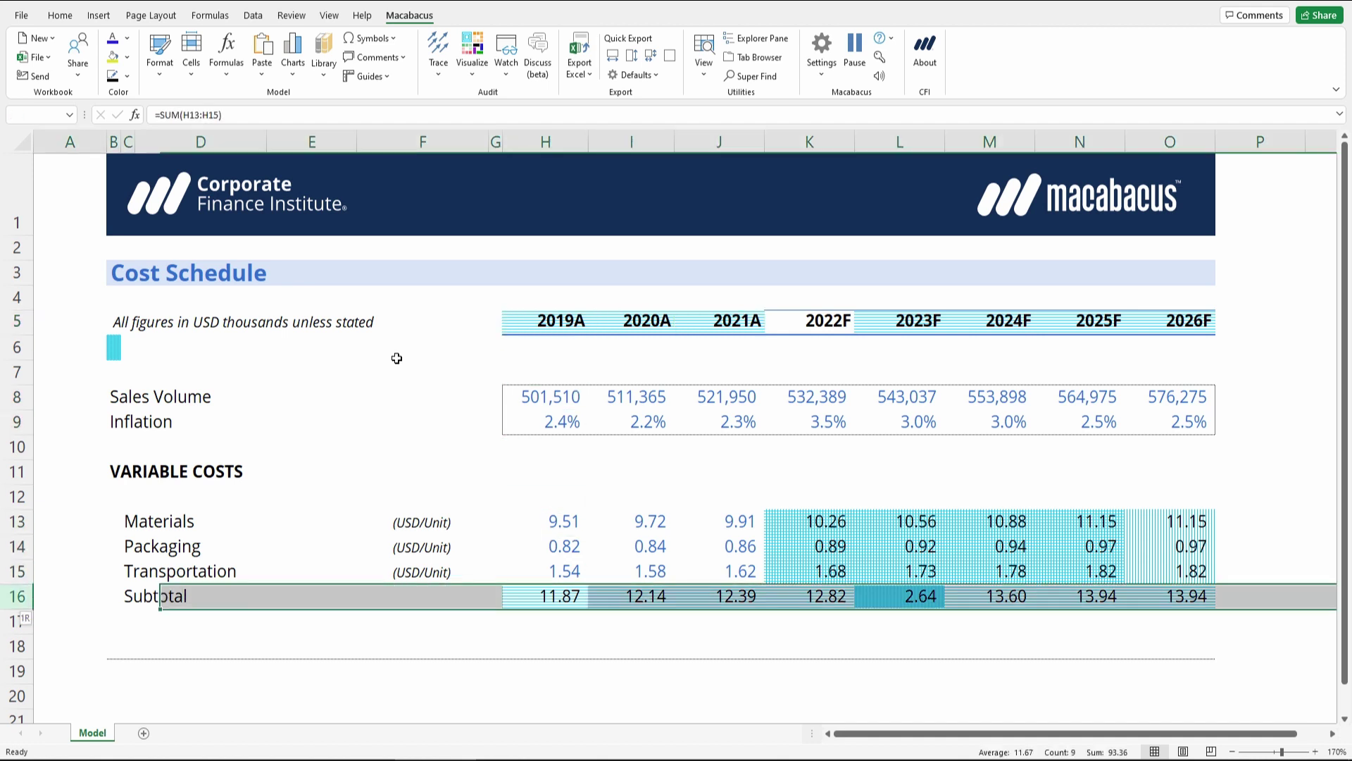
Select Subtotal row H16:O16 and use Row Differences to isolate the 2023F cell L16
key(ctrl+shift+Right)
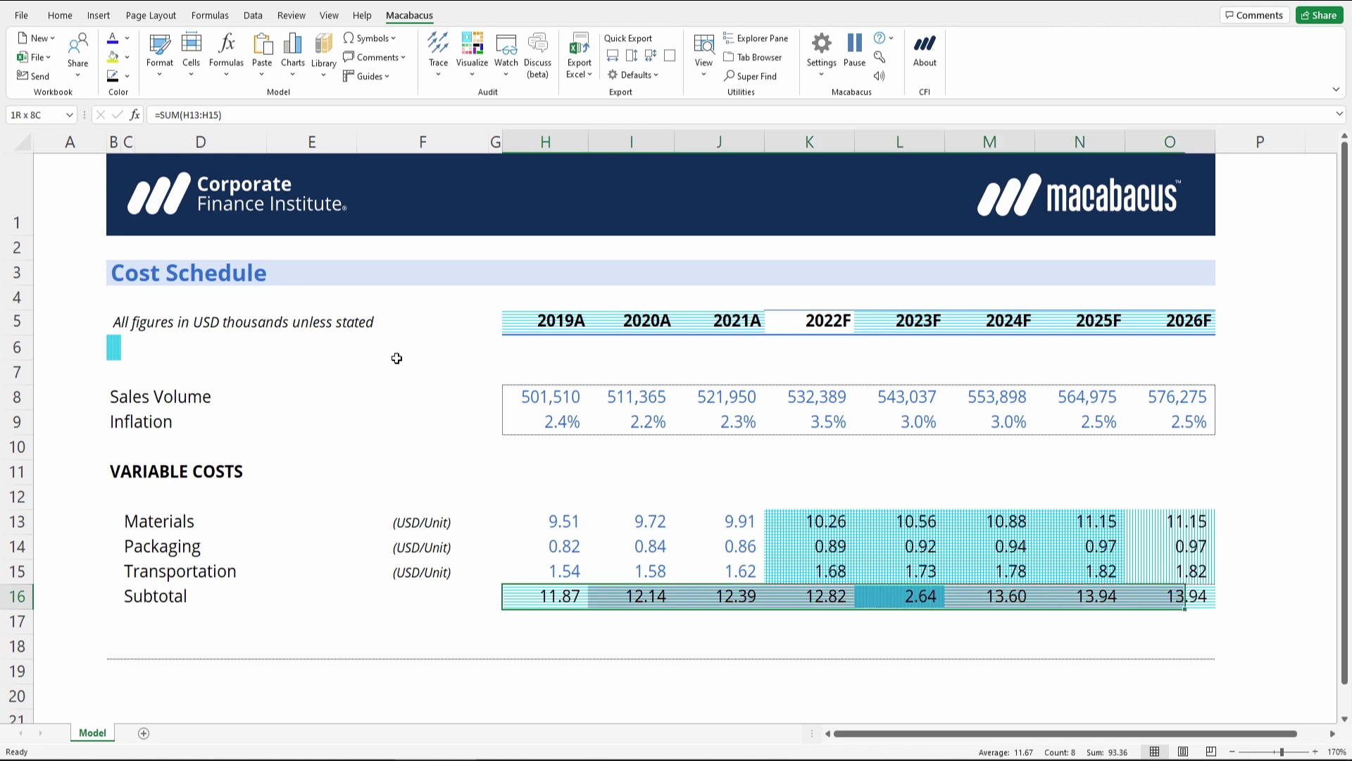
key(ctrl+shift+Left)
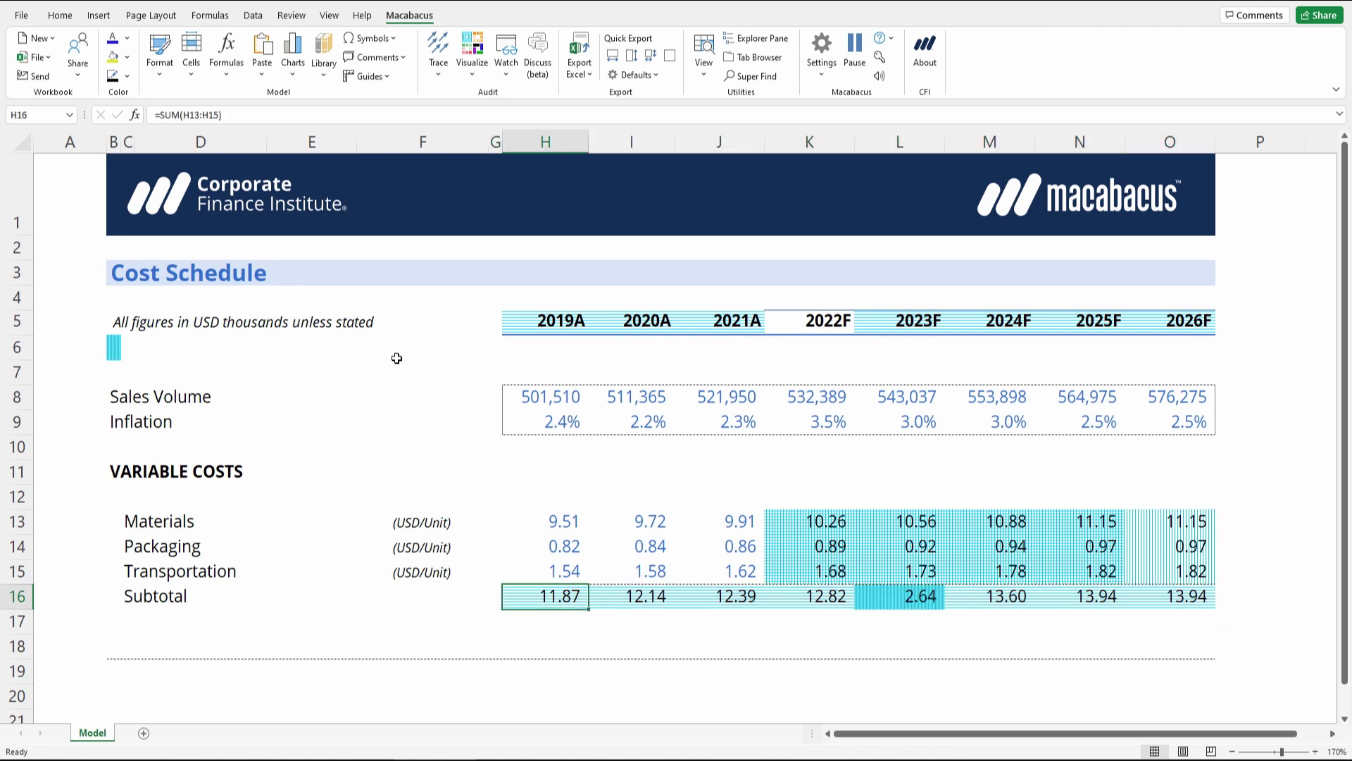
key(ctrl+shift+Right)
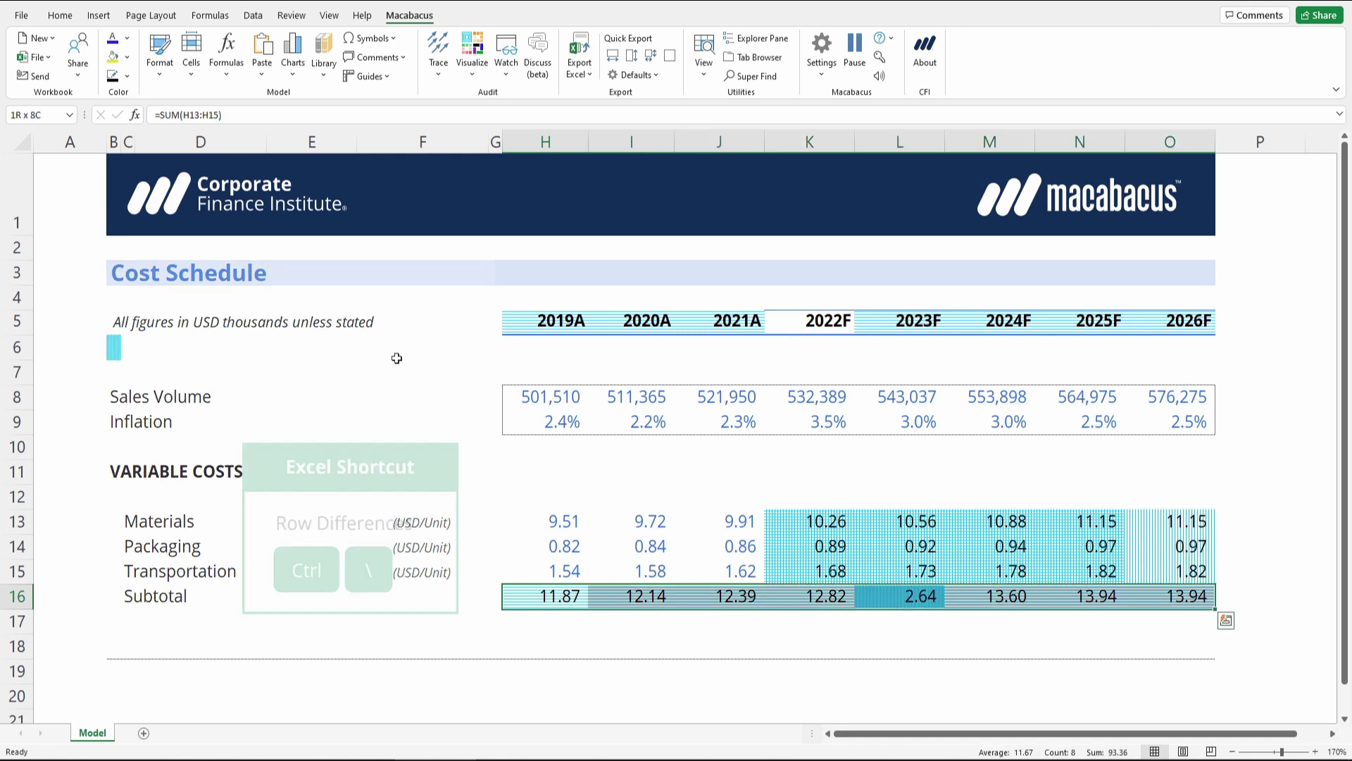
key(ctrl+backslash)
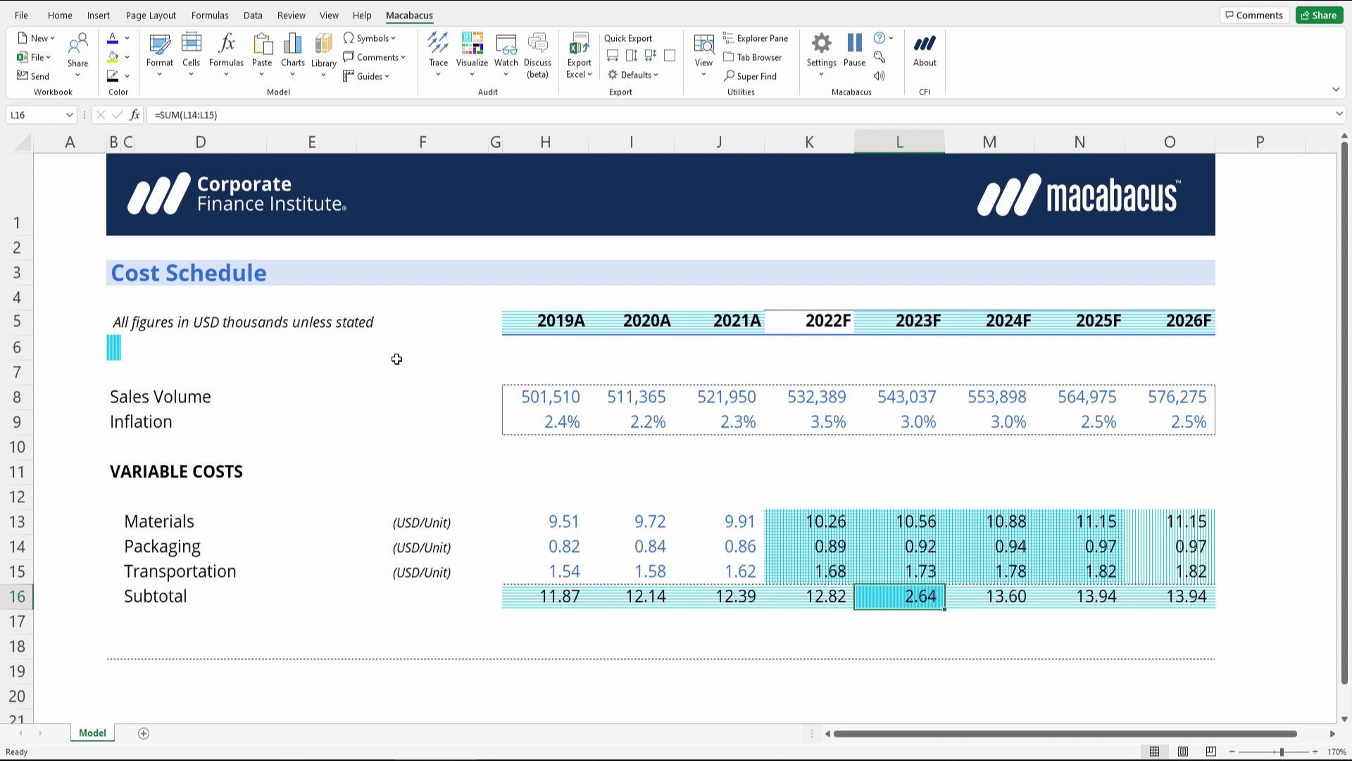
Rebuild the 2023F Subtotal in L16 as =SUM(L13:L15) with AutoSum, giving 13.21
key(Left)
key(Left)
key(Right)
key(Right)
key(F2)
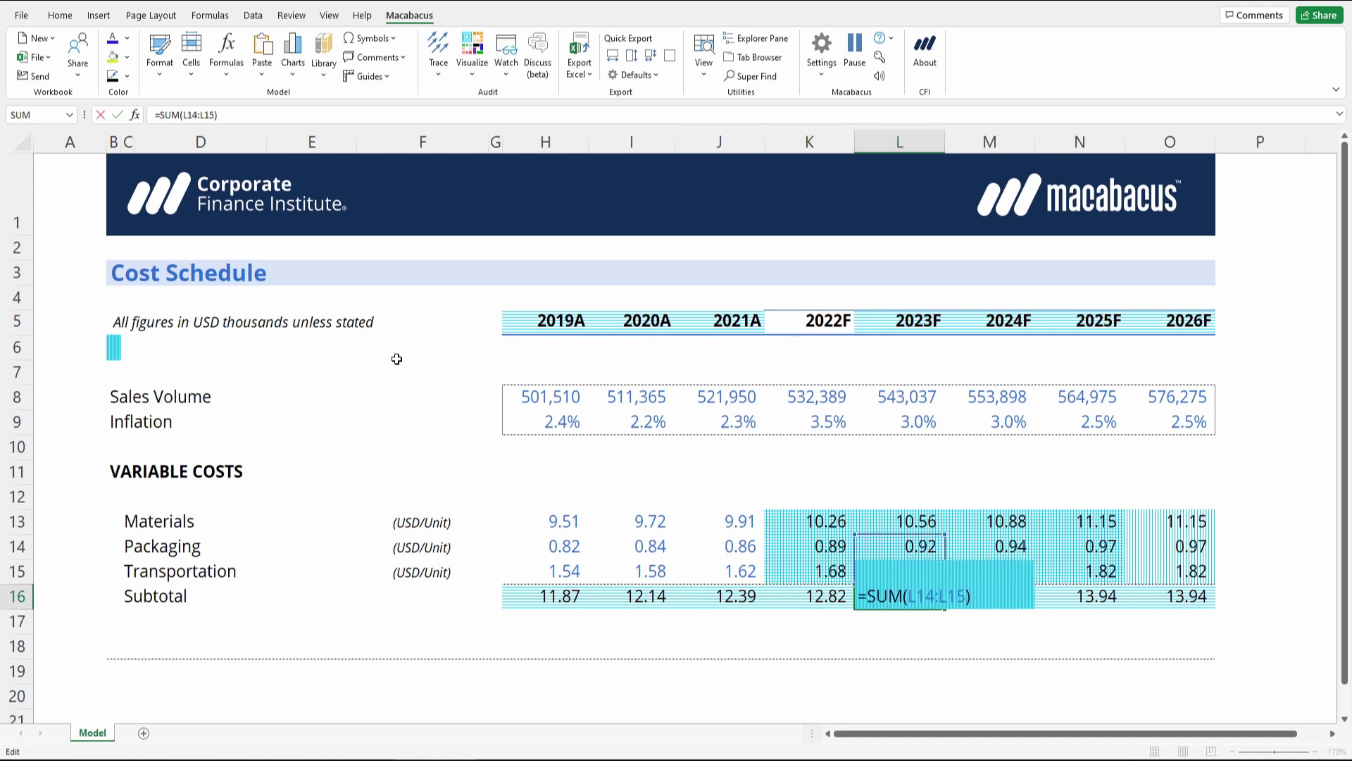
key(Escape)
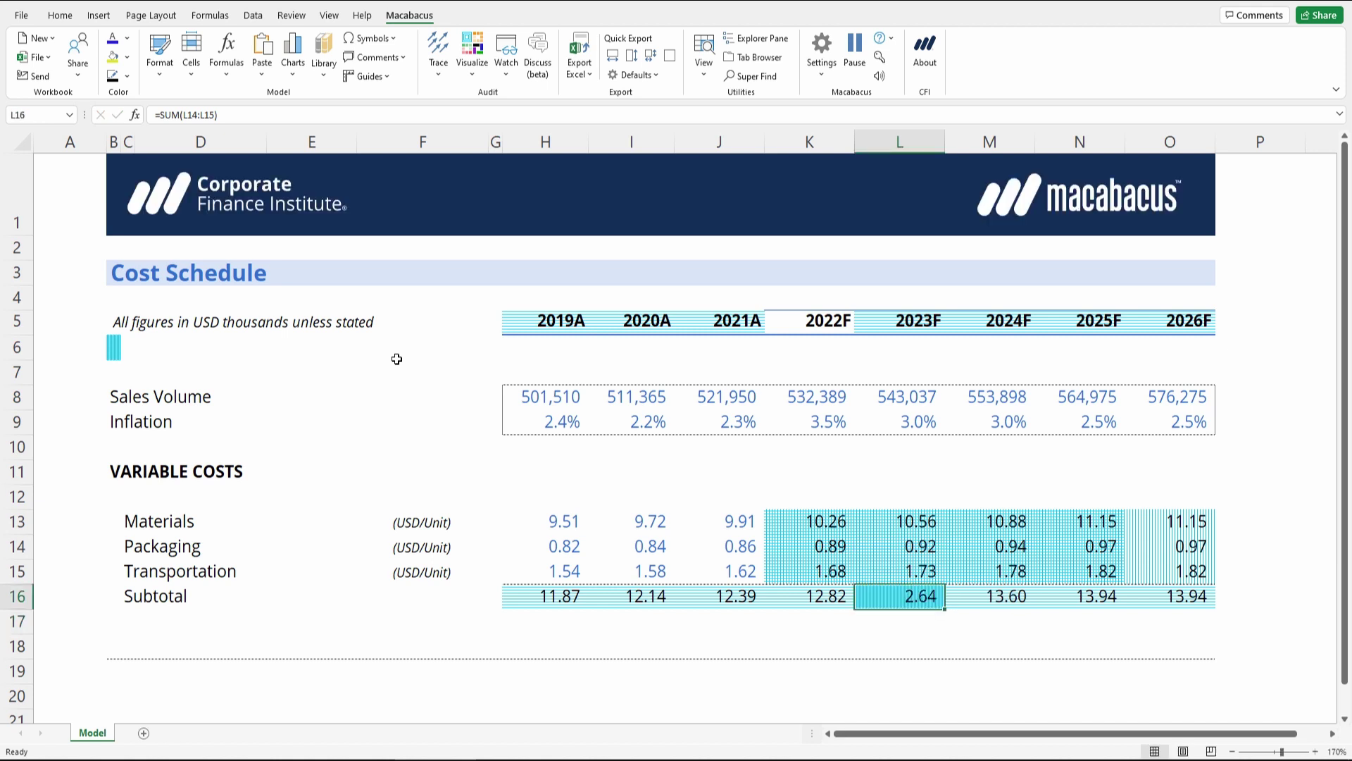
key(alt+equal)
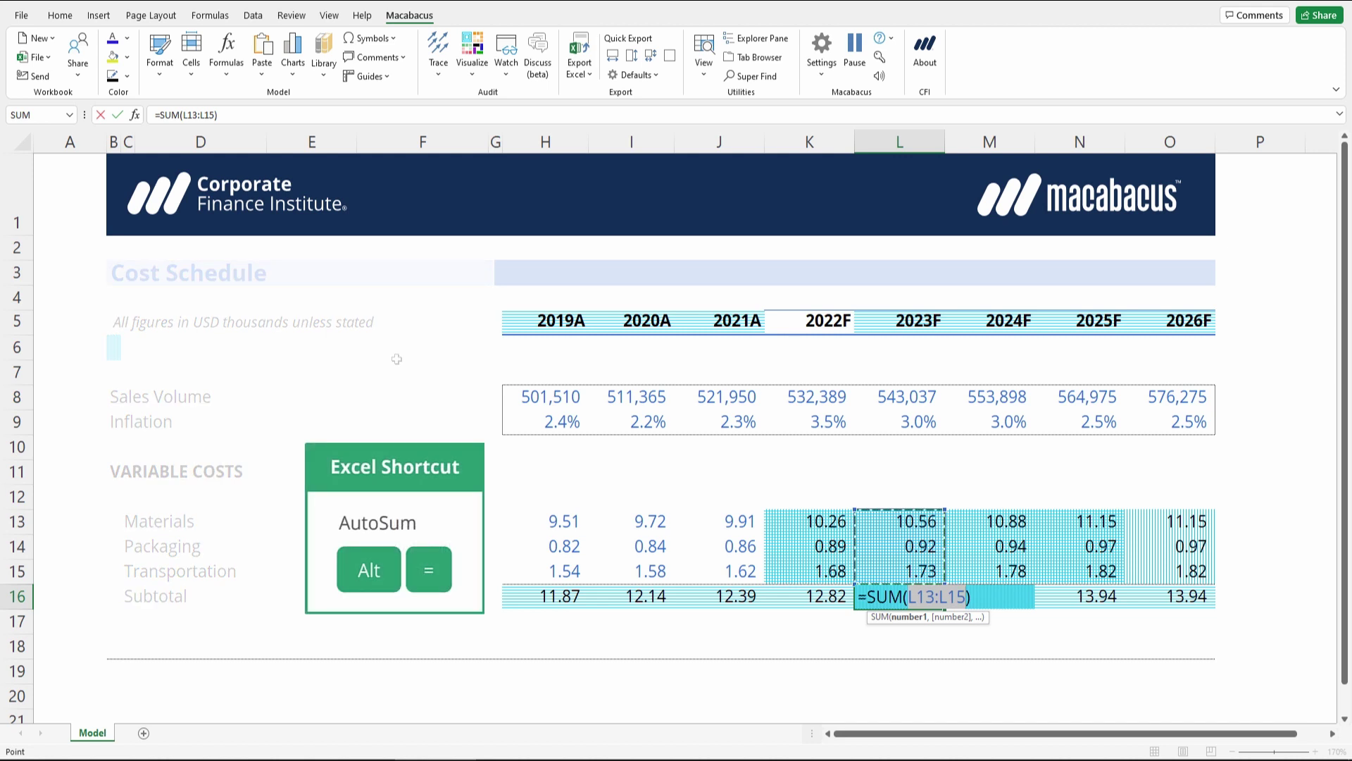
key(ctrl+Return)
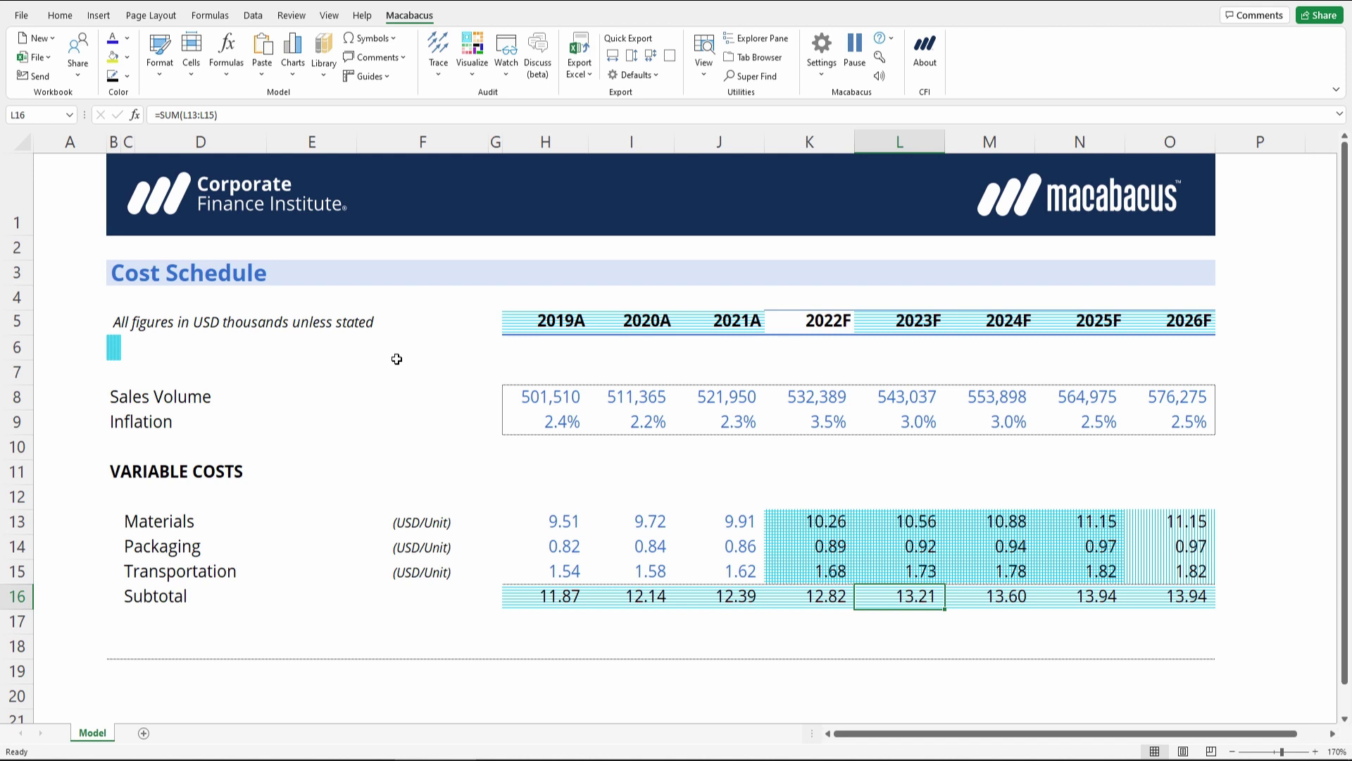
Recheck Subtotal row H16:O16, now running consistently from 11.87 to 13.94
key(Left)
key(Right)
key(ctrl+Left)
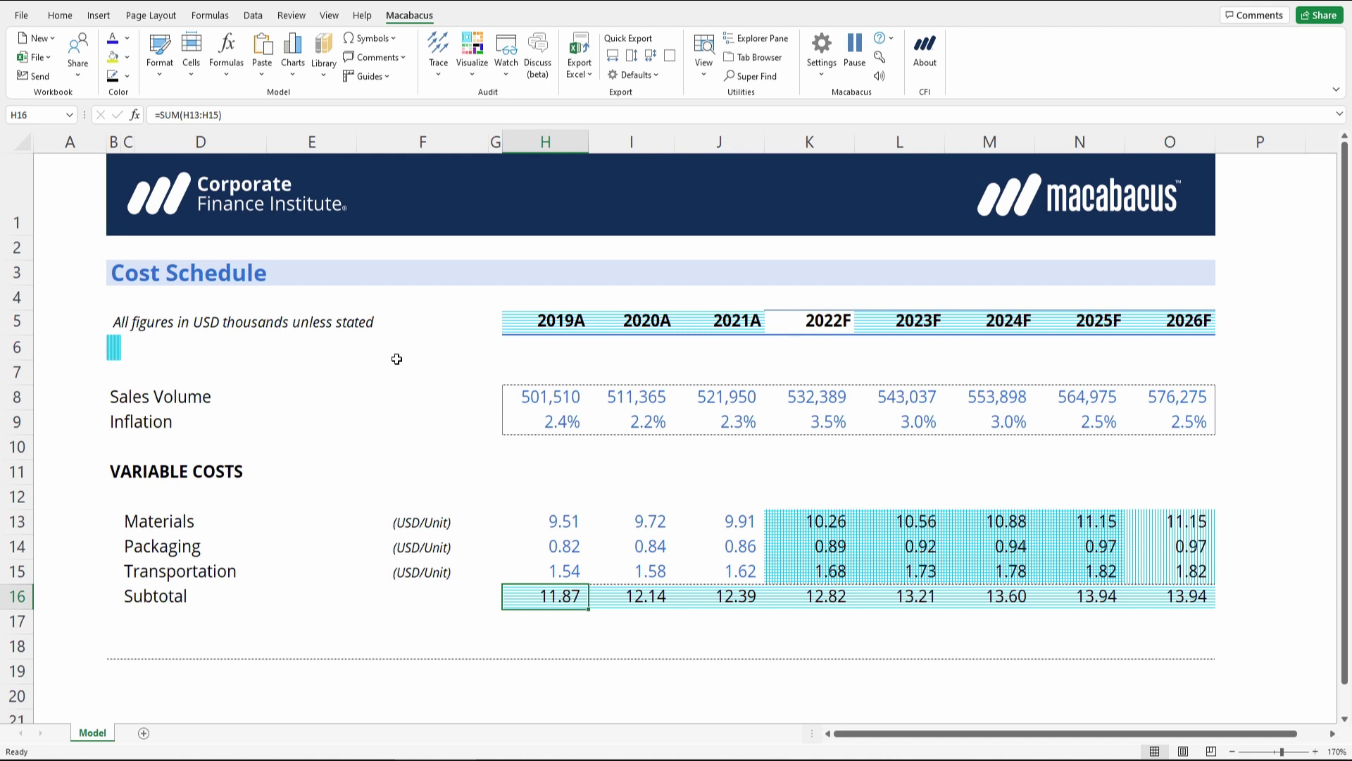
key(ctrl+shift+Right)
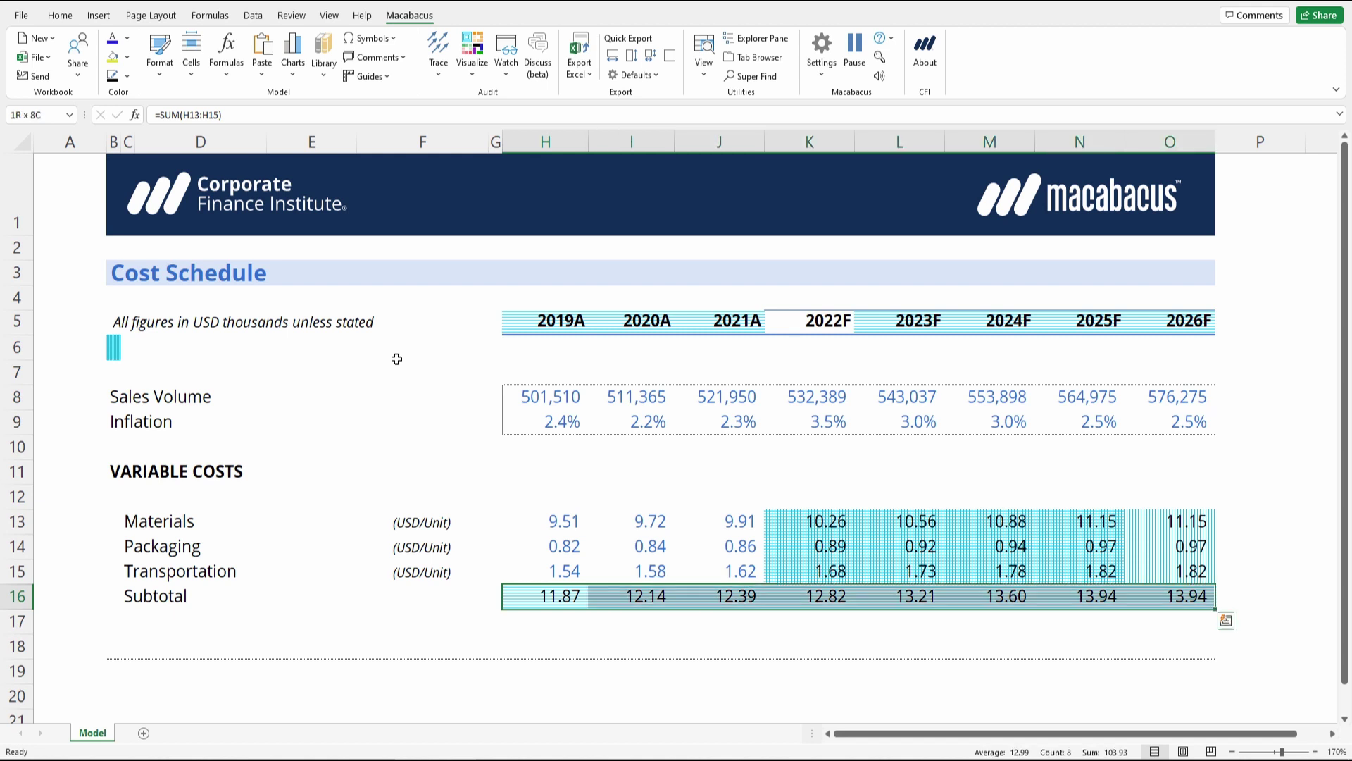
key(Right)
key(Up)
key(Up)
key(Right)
key(Right)
key(Up)
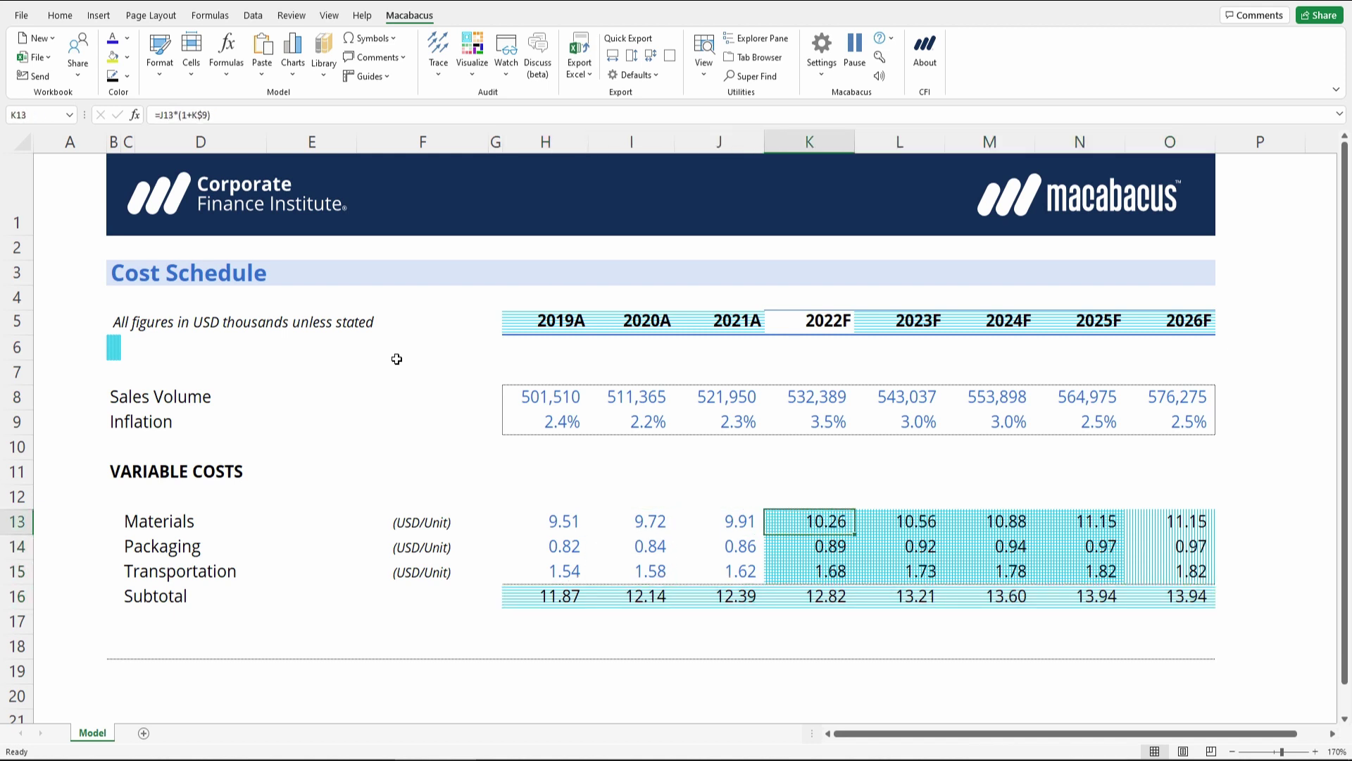
key(shift+Down)
key(shift+Down)
key(shift+Right)
key(shift+Right)
key(shift+Right)
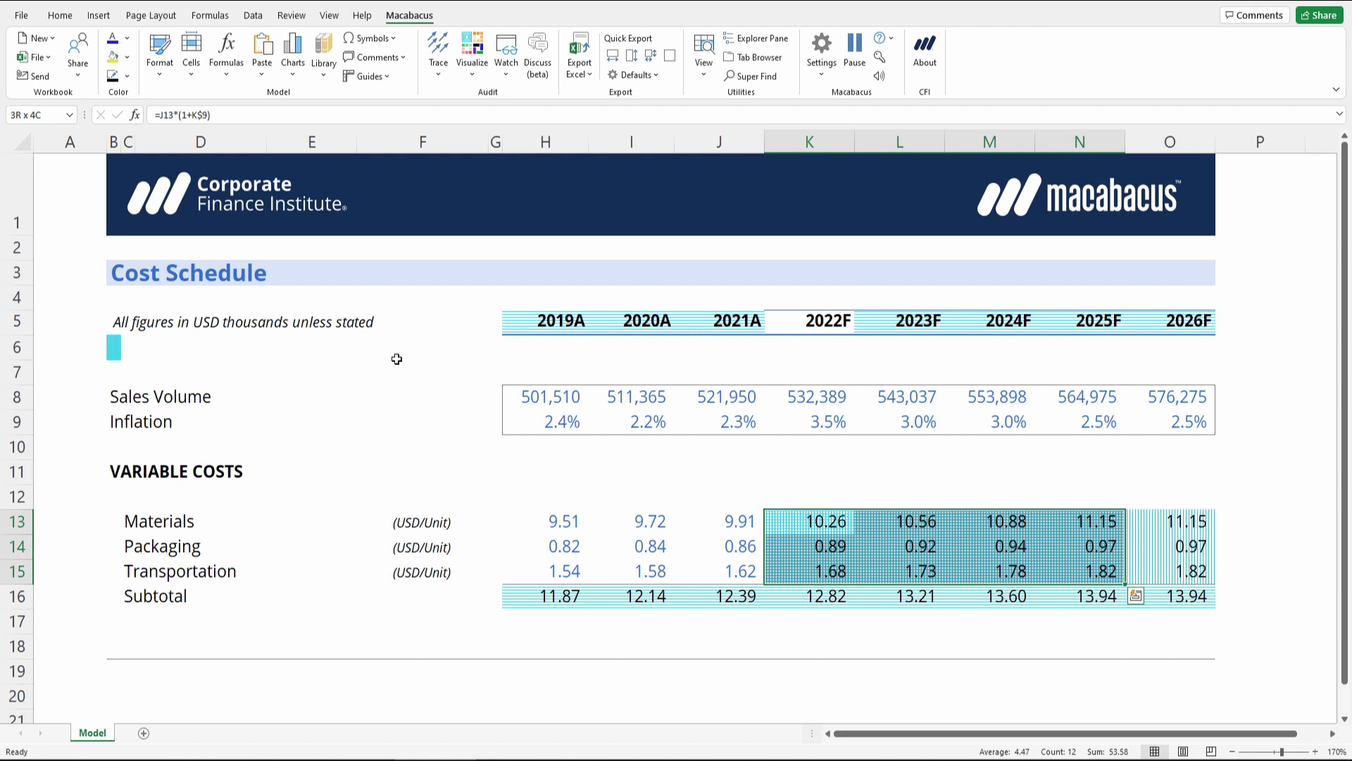
key(shift+Up)
key(shift+Up)
key(shift+Left)
key(shift+Left)
key(shift+Left)
key(Right)
key(Right)
key(Right)
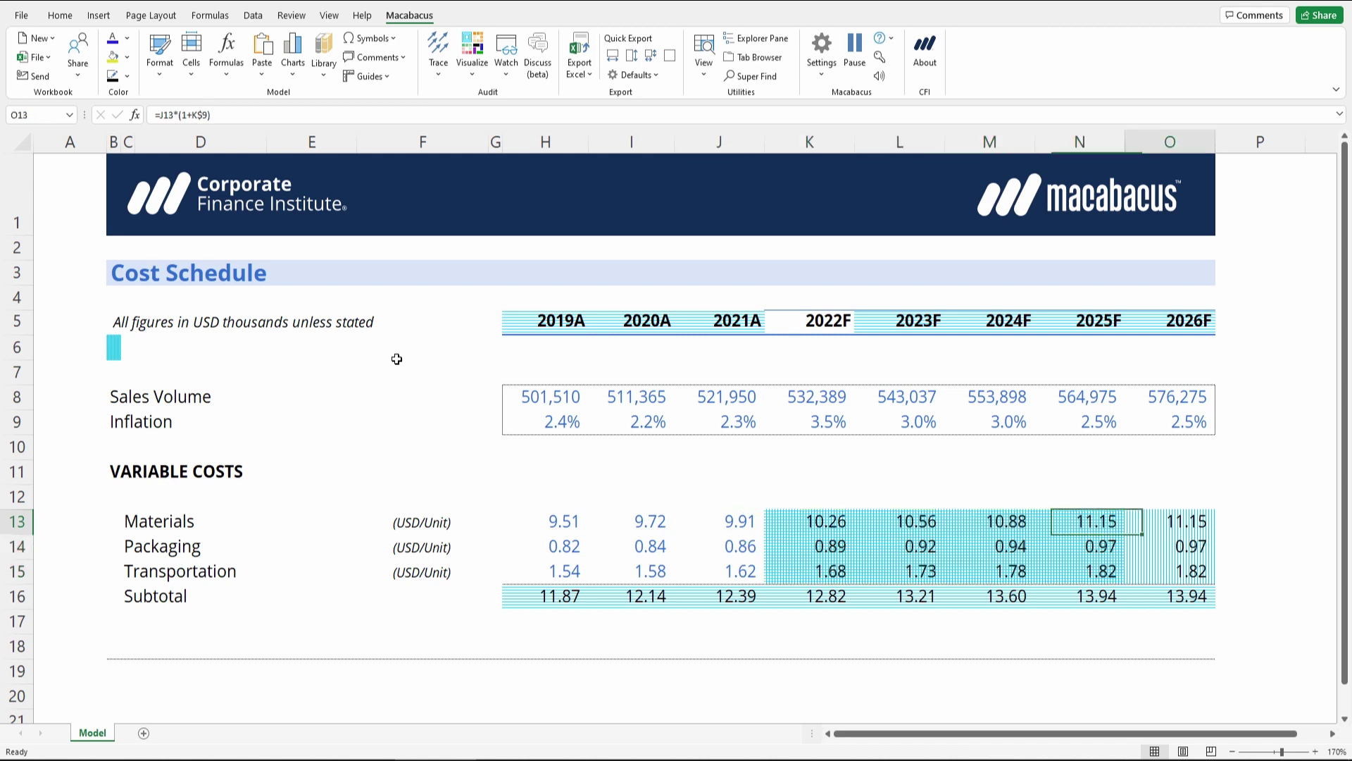
key(Right)
key(shift+Down)
key(shift+Down)
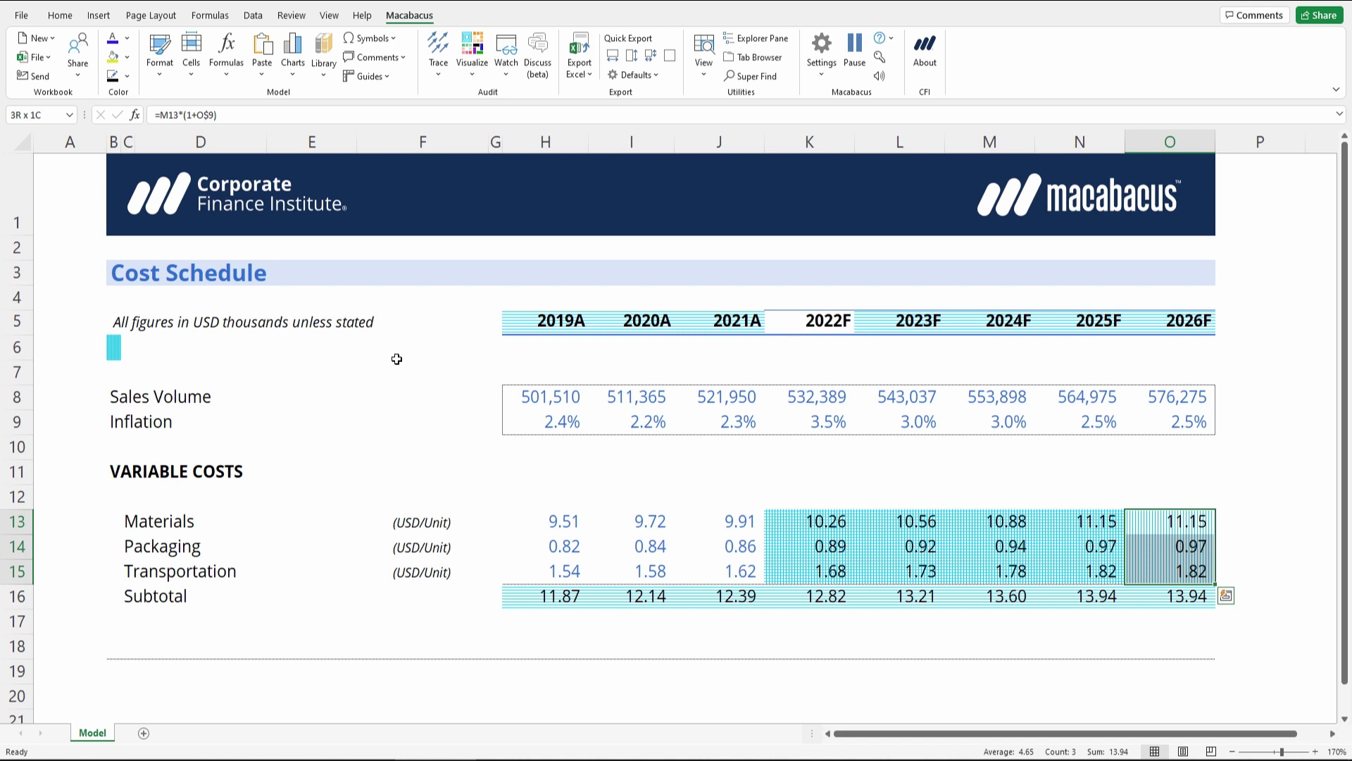
key(Left)
key(Left)
key(Left)
key(Left)
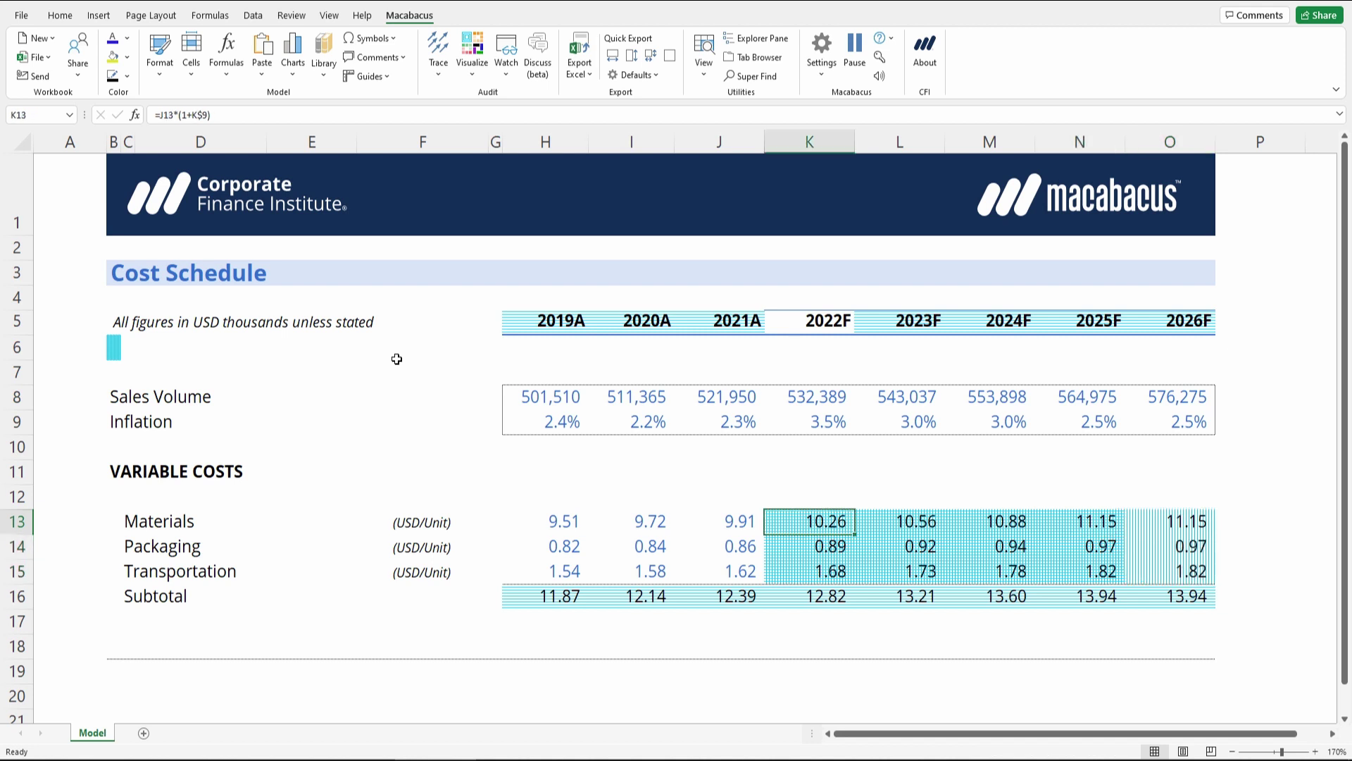
Select Materials forecasts K13:O13, flag O13 via Row Differences, and edit its =M13*(1+O$9) formula
key(shift+Right)
key(shift+Right)
key(shift+Right)
key(shift+Right)
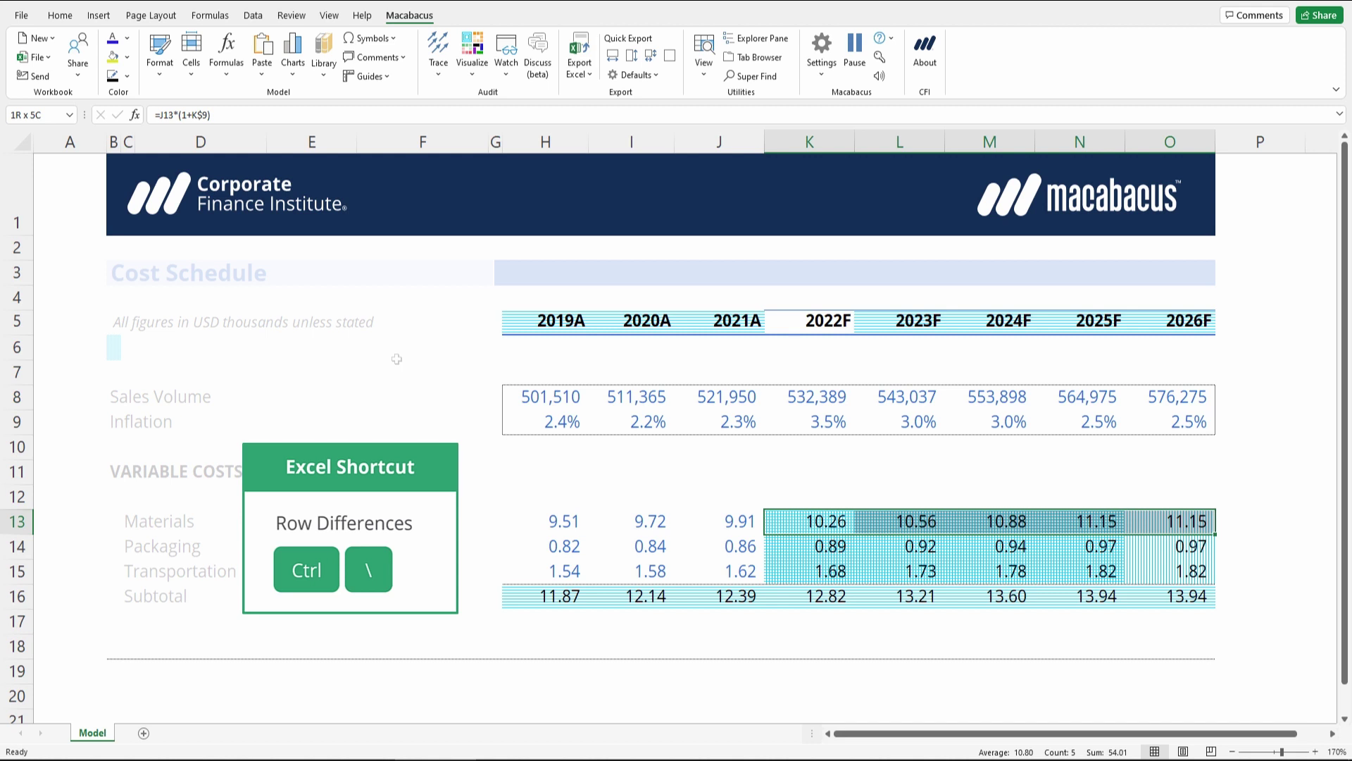
key(ctrl+backslash)
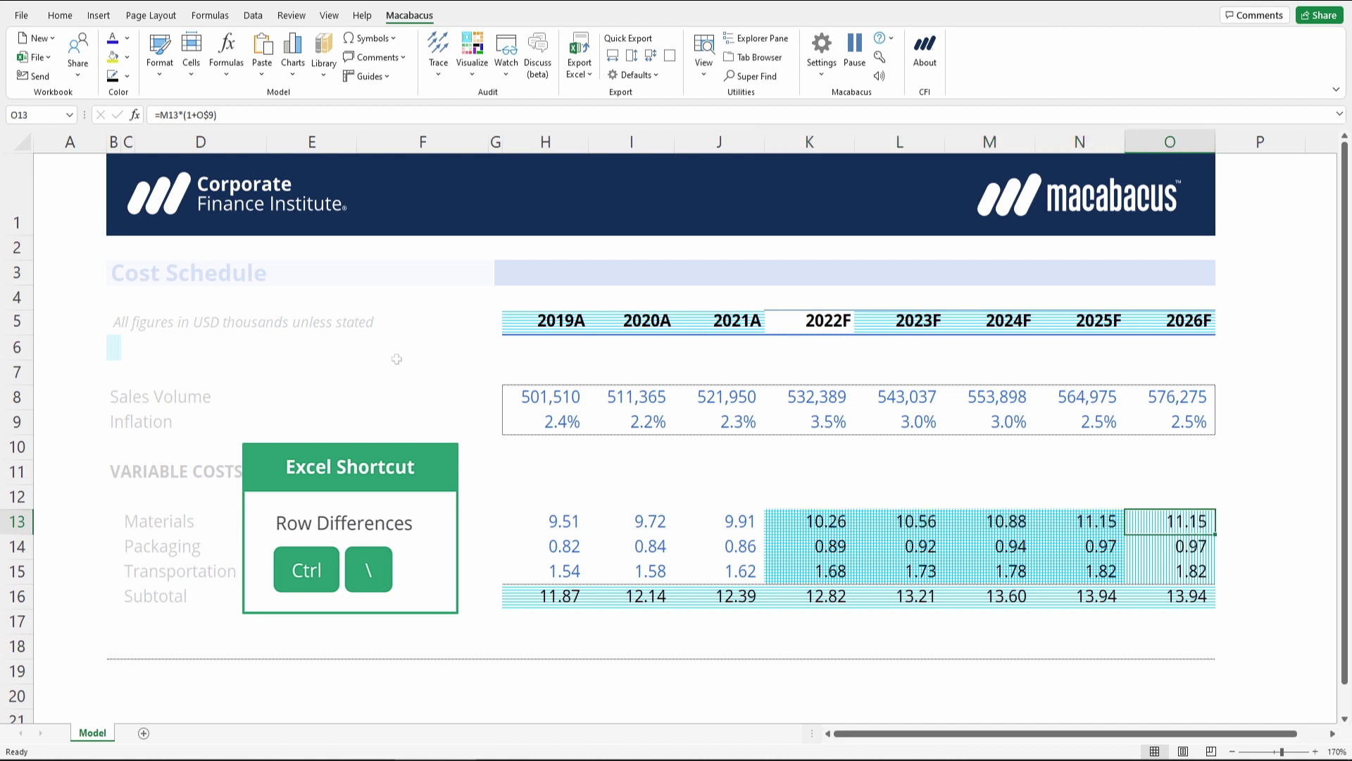
key(F2)
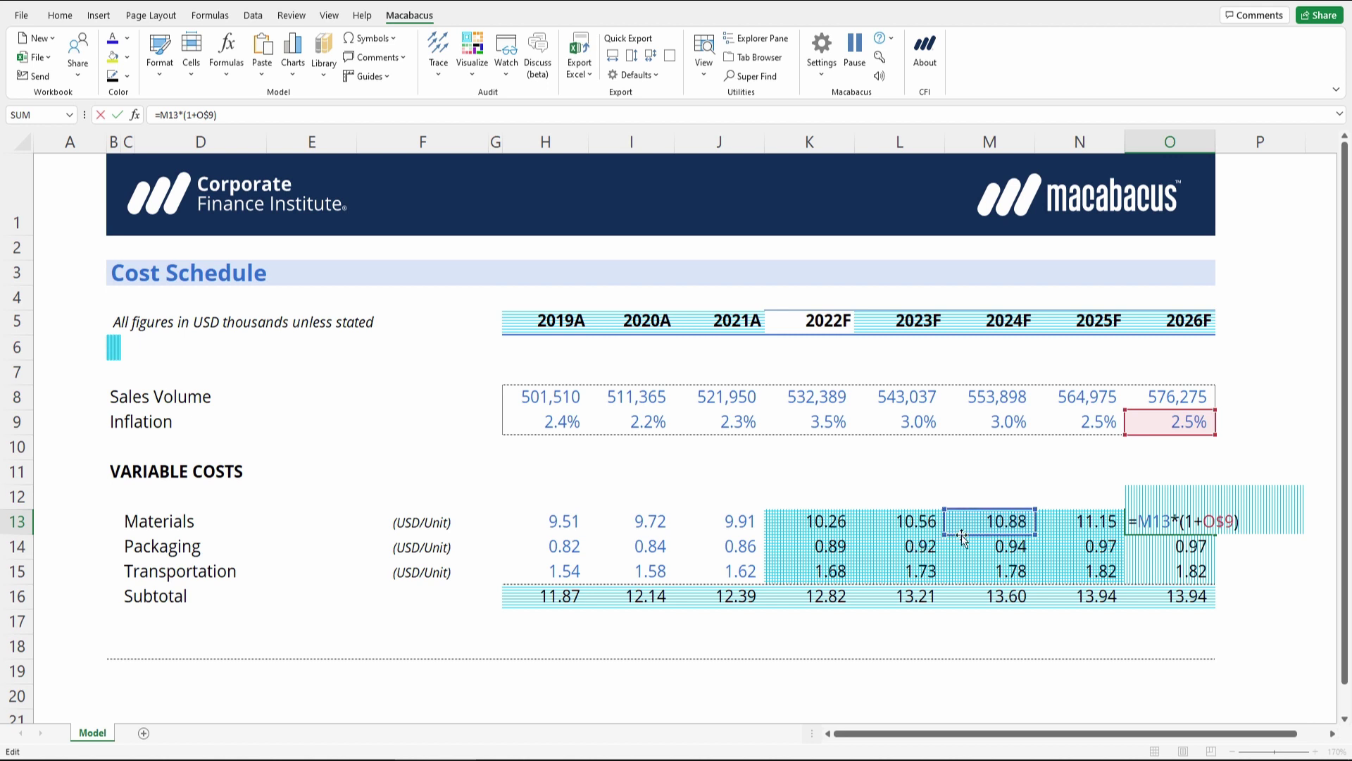
Base 2026F Materials, Packaging and Transportation on 2025F (11.43, 0.99, 1.87), making Subtotal 14.29
drag(990, 533, 1077, 529)
key(ctrl+Return)
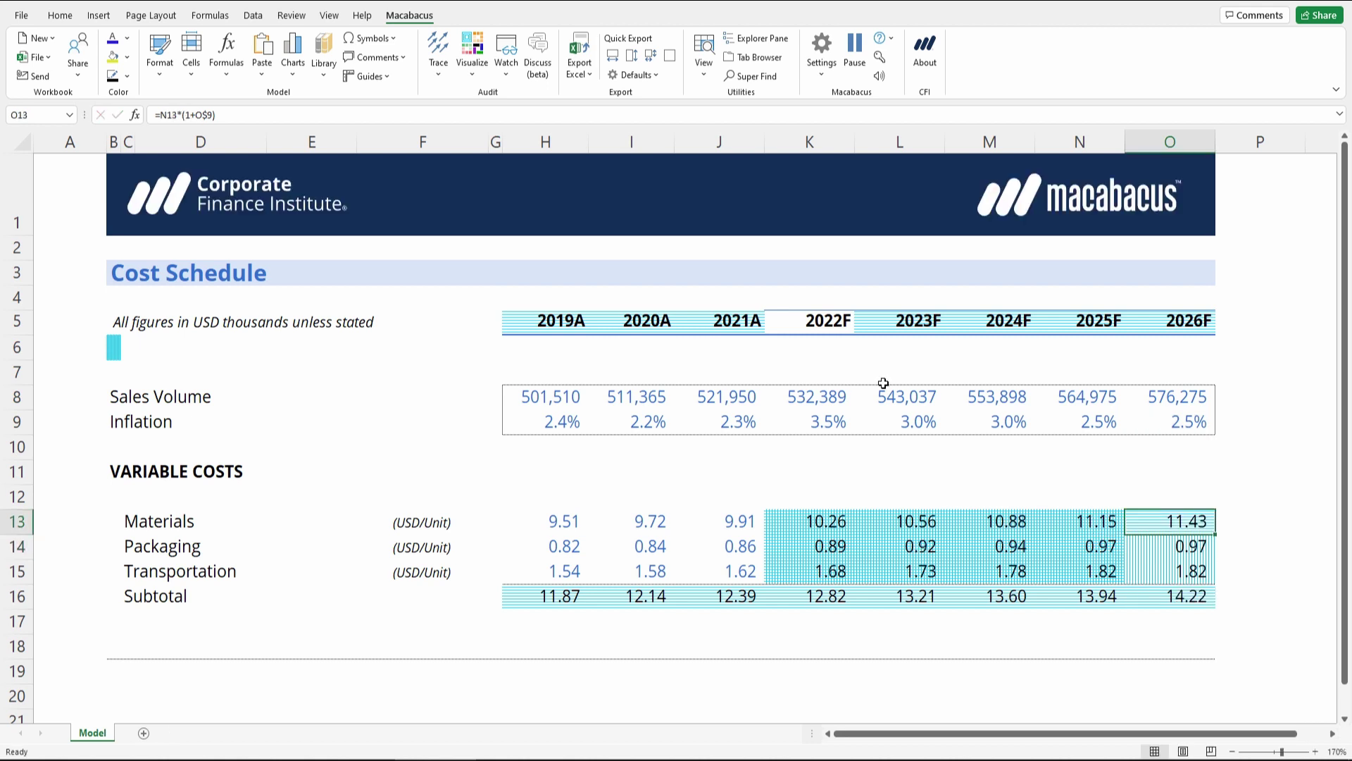
key(ctrl+c)
key(shift+Down)
key(shift+Down)
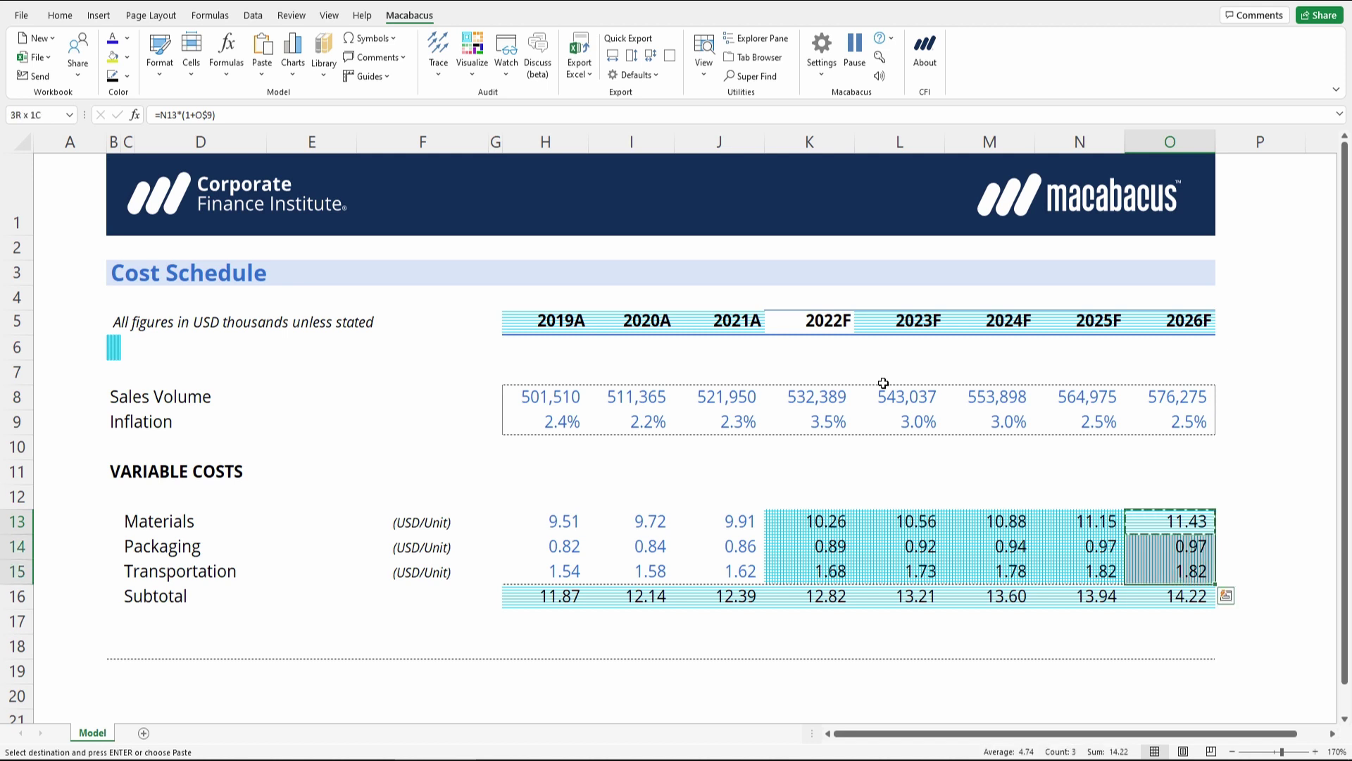
key(Return)
key(Left)
key(Left)
key(Left)
key(Left)
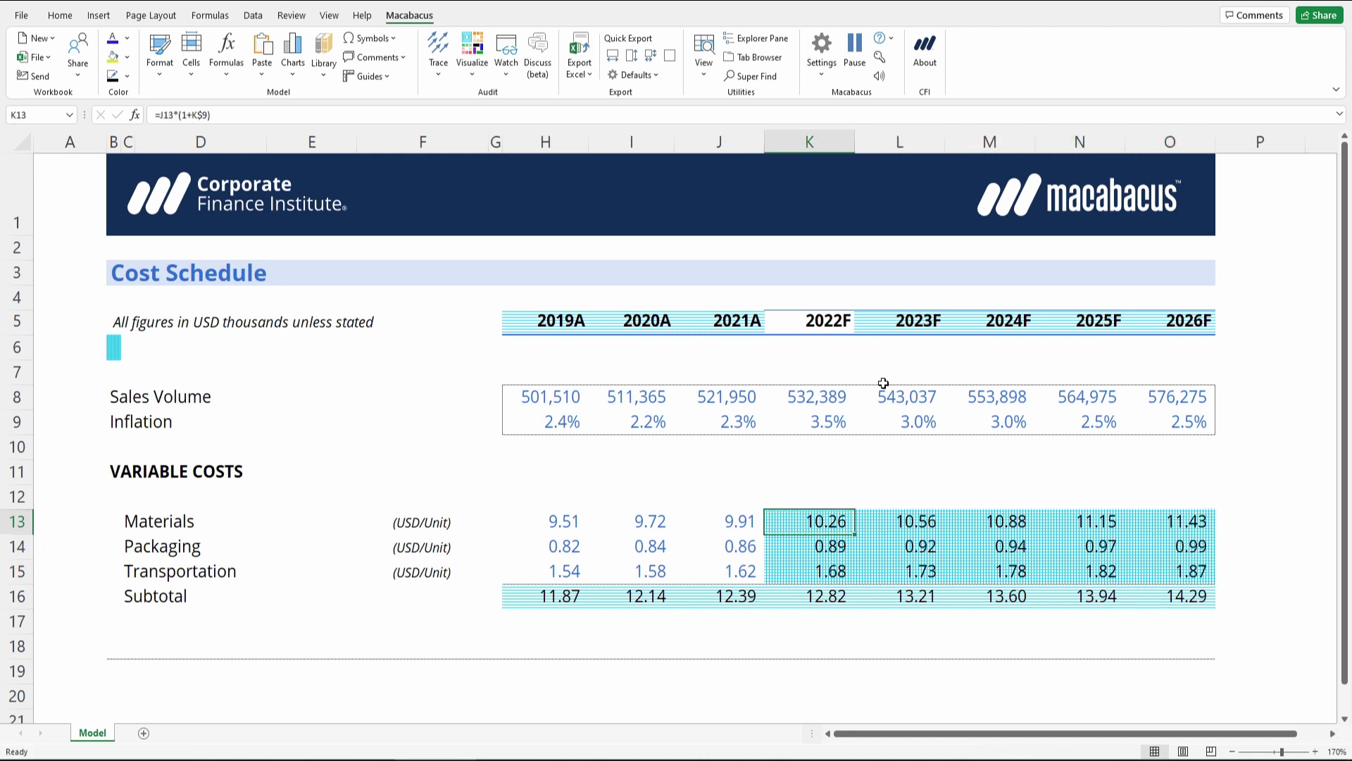
key(shift+Down)
key(shift+Down)
key(shift+Right)
key(shift+Right)
key(shift+Right)
key(shift+Right)
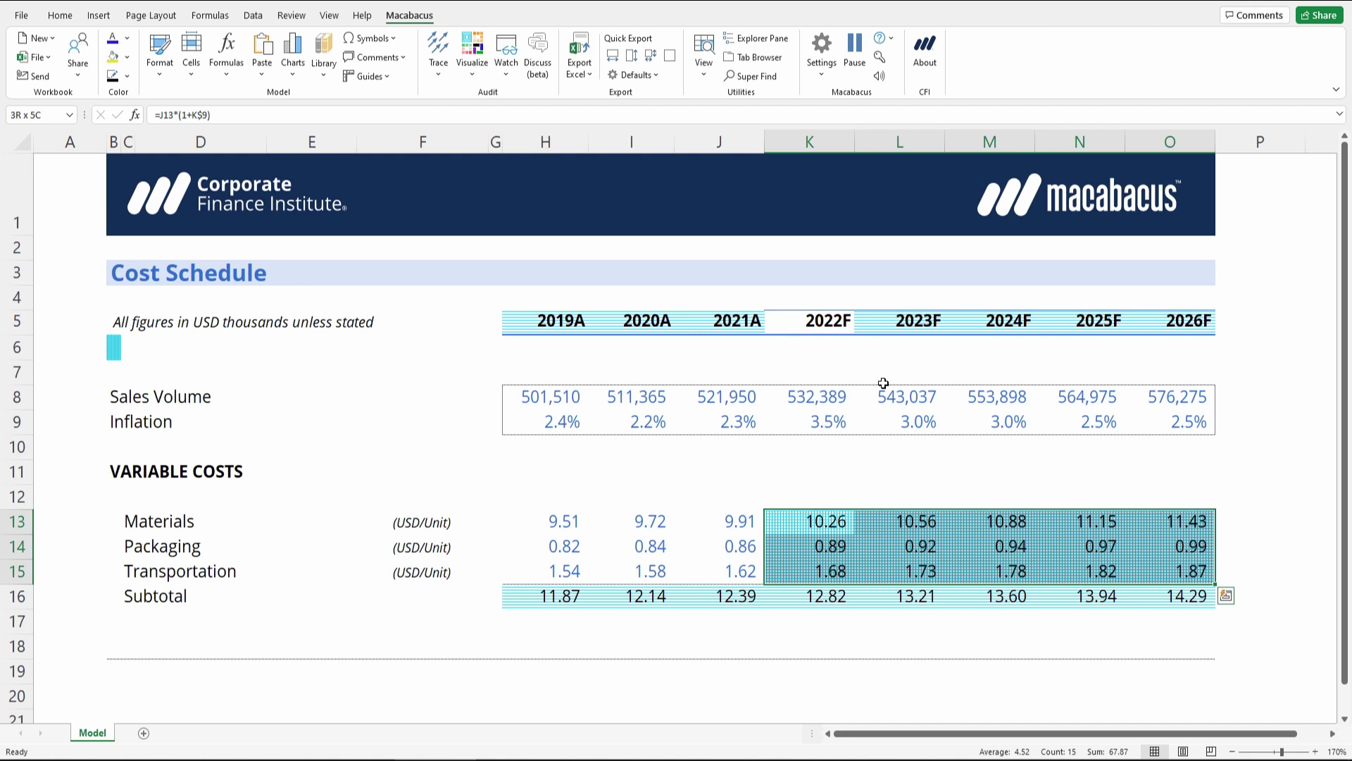
key(shift+BackSpace)
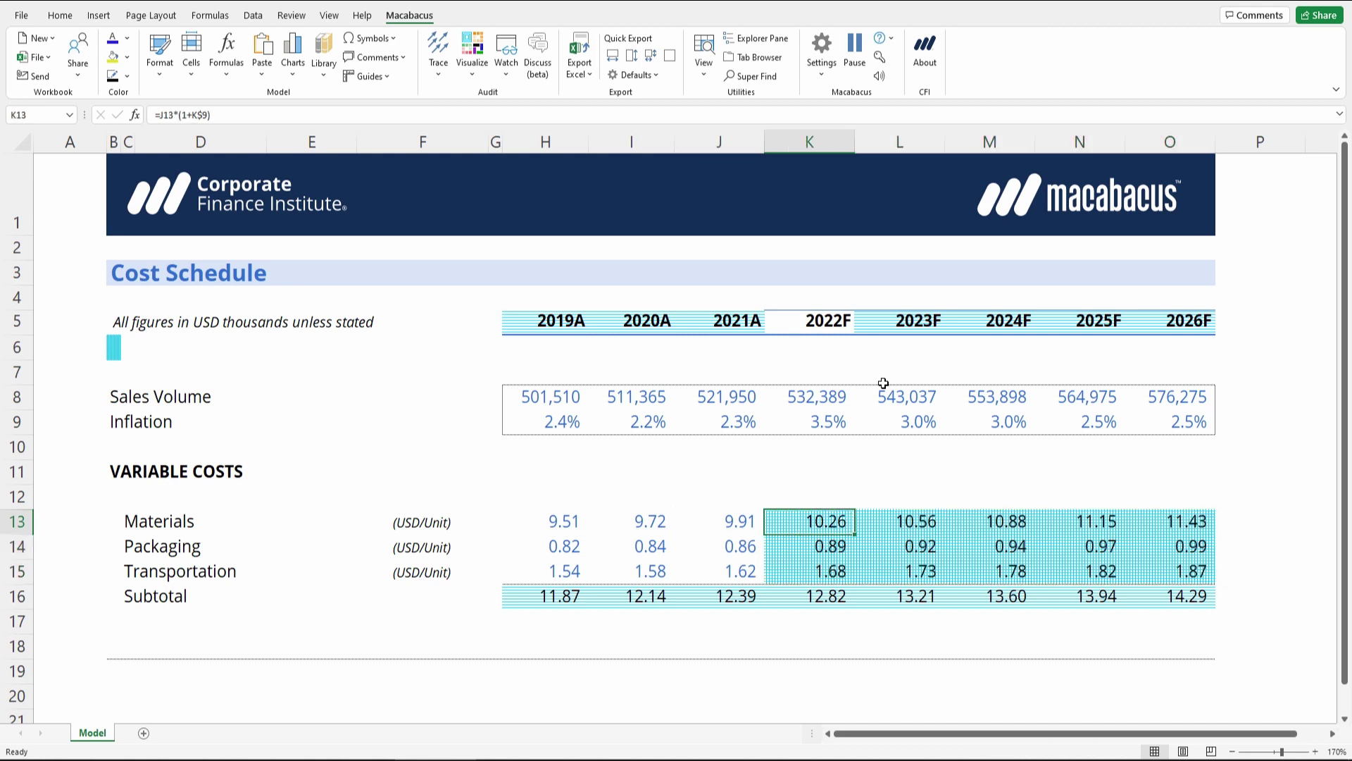
key(shift+Right)
key(shift+Right)
key(shift+Right)
key(shift+Right)
key(shift+BackSpace)
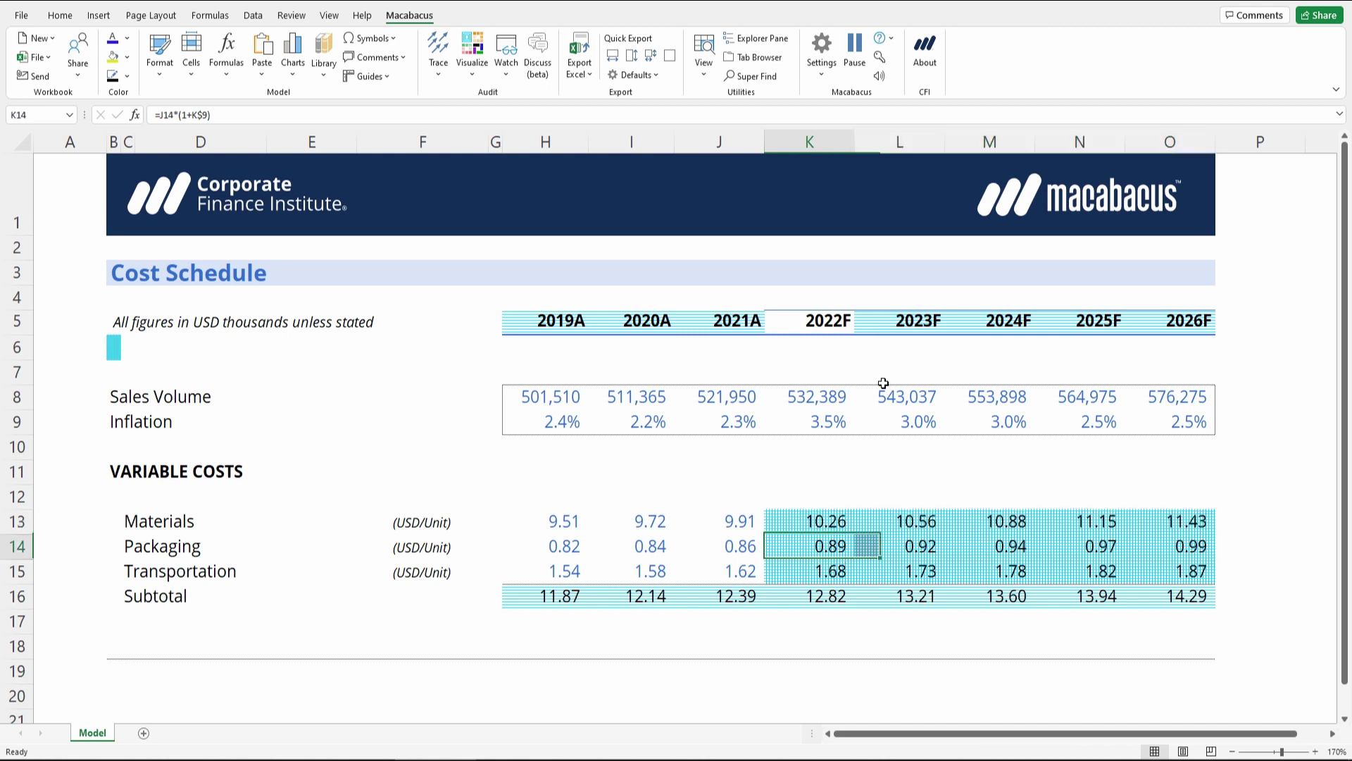
key(shift+Down)
key(shift+Down)
key(shift+BackSpace)
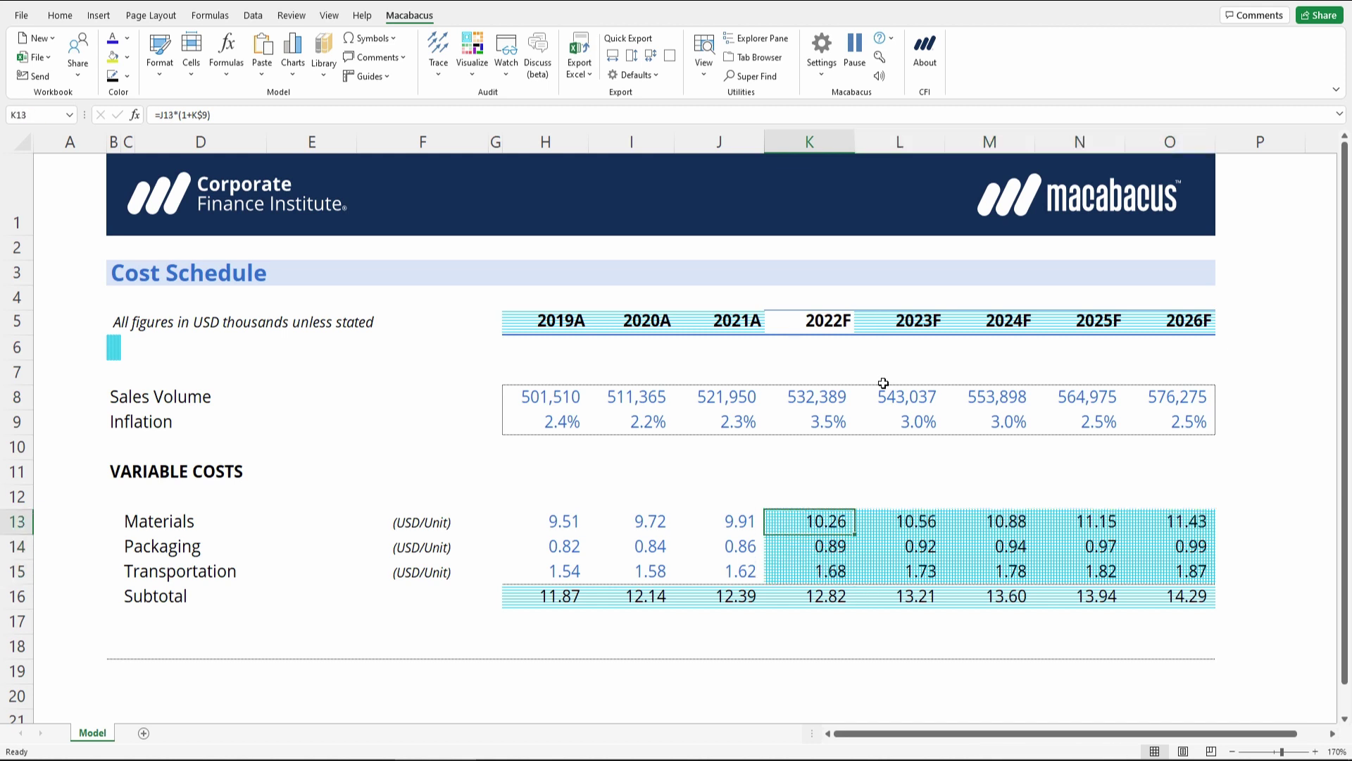
key(shift+Down)
key(shift+Down)
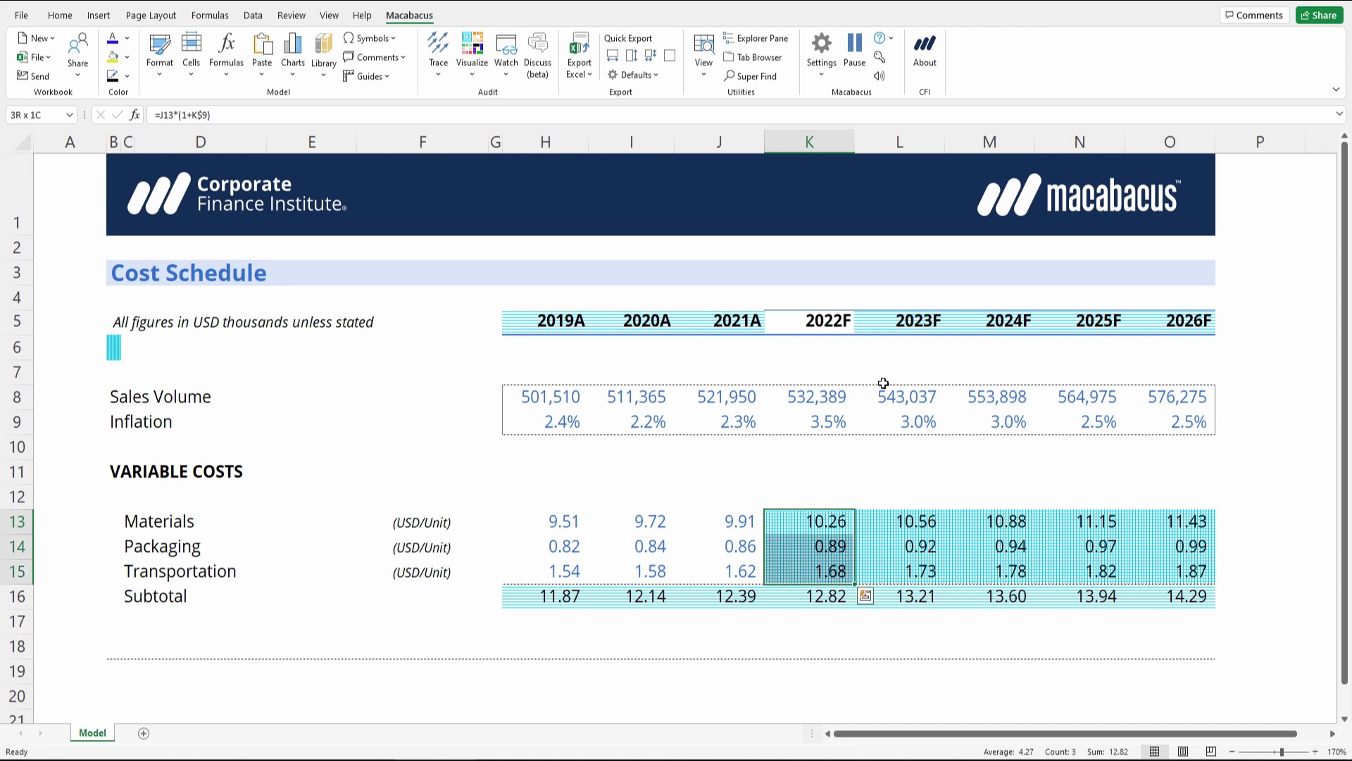
key(ctrl+shift+backslash)
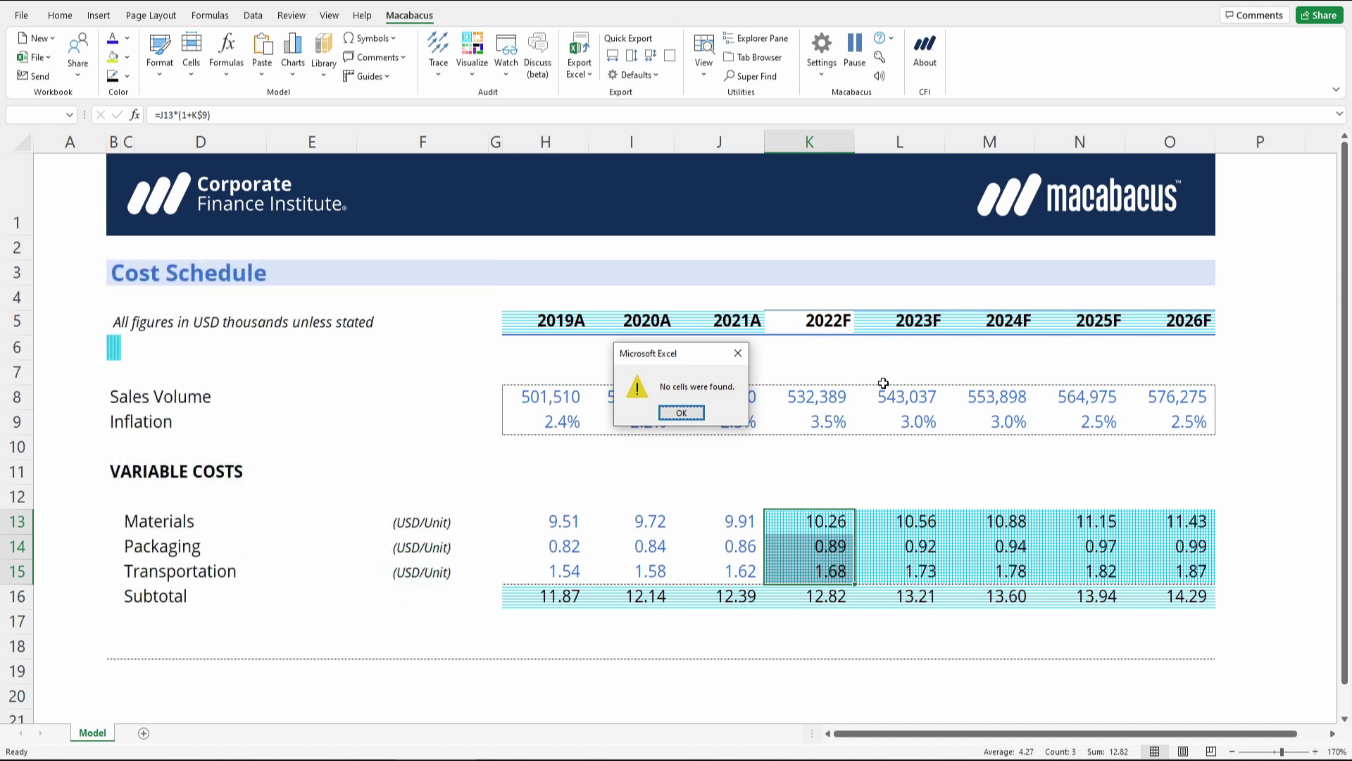
key(Return)
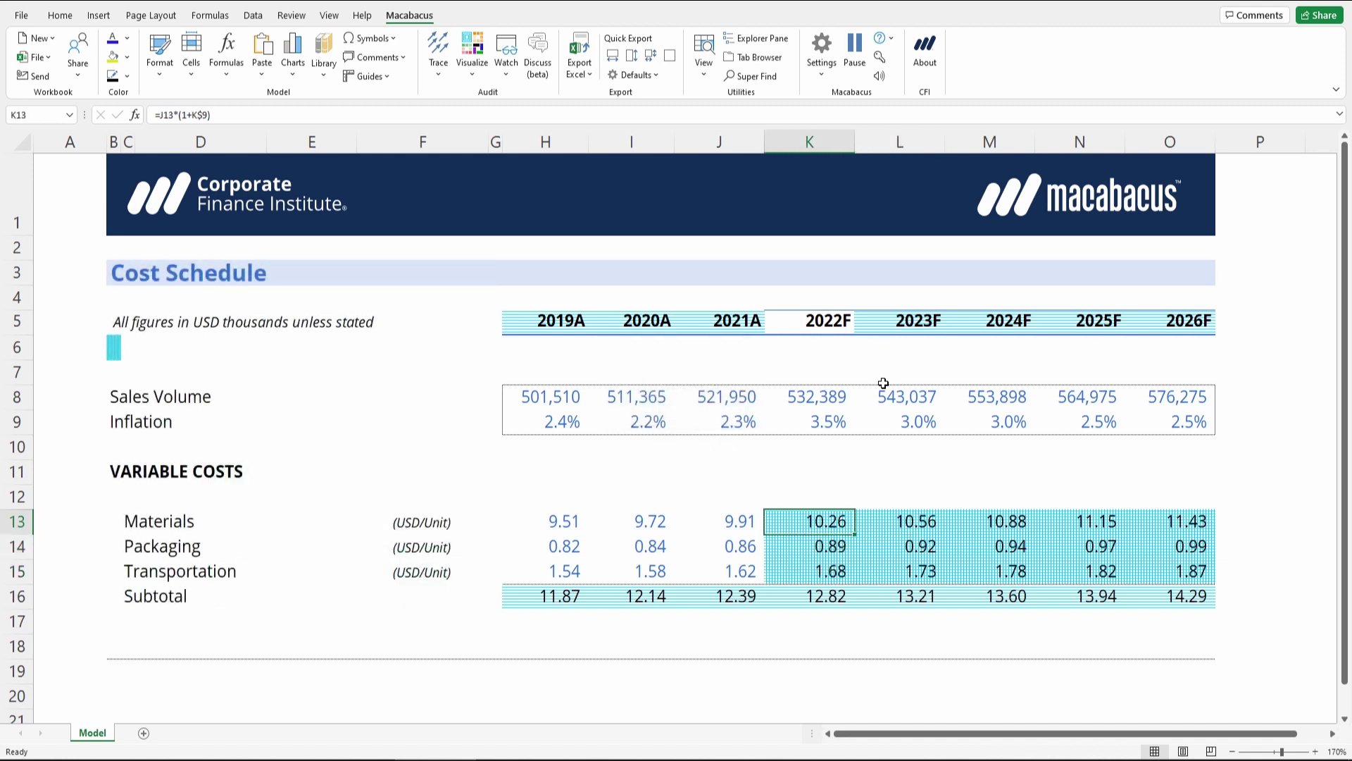
key(shift+Down)
key(shift+Down)
Find the stray =#REF! formula in cell B6 and delete it
key(ctrl+shift+Right)
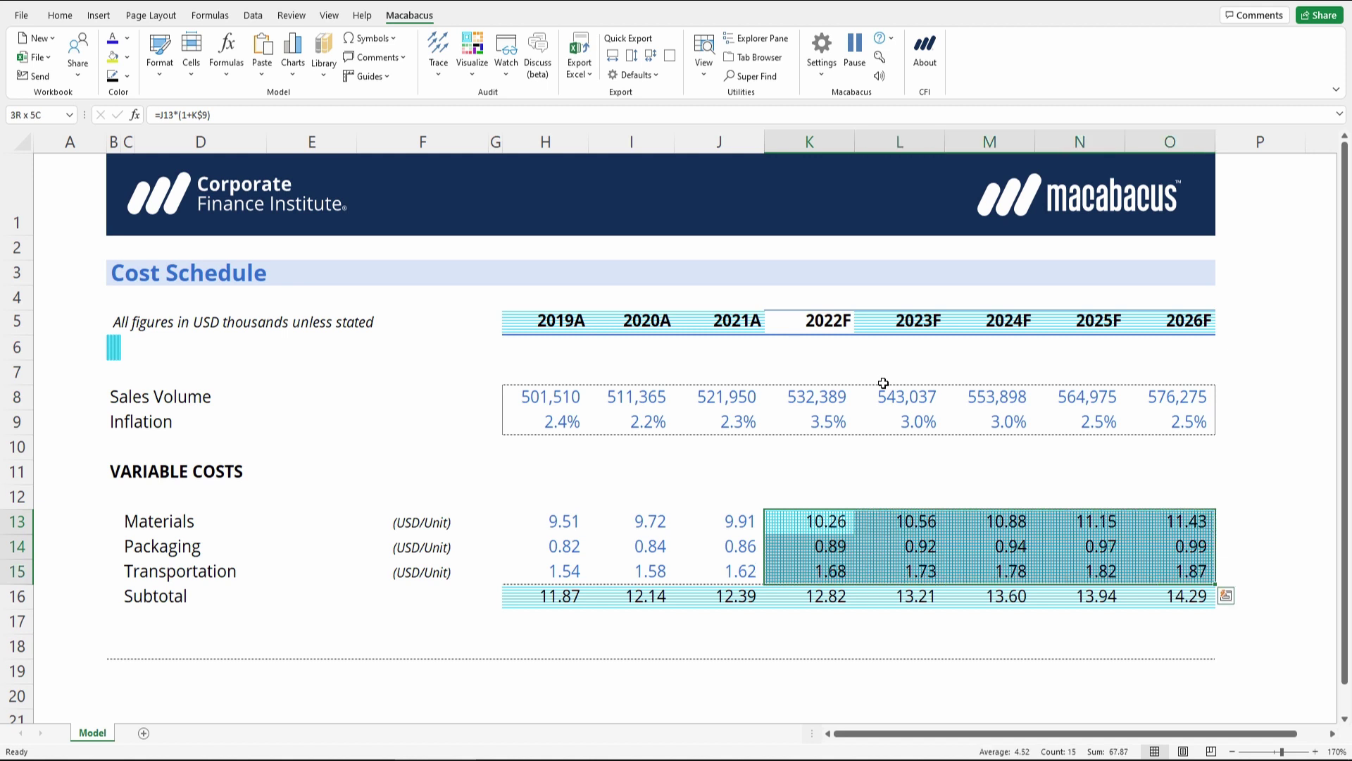
key(Left)
key(ctrl+Left)
key(ctrl+Left)
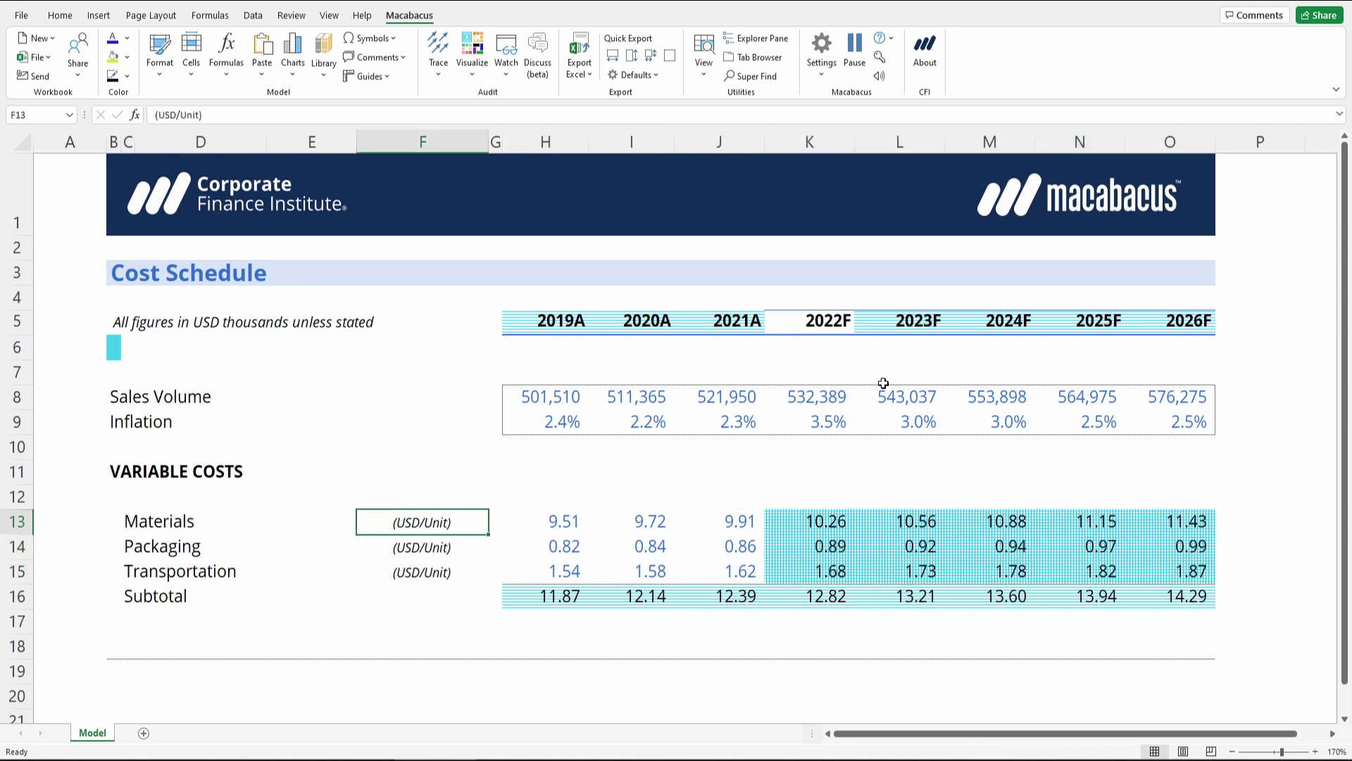
key(ctrl+Left)
key(Up)
key(ctrl+Up)
key(Left)
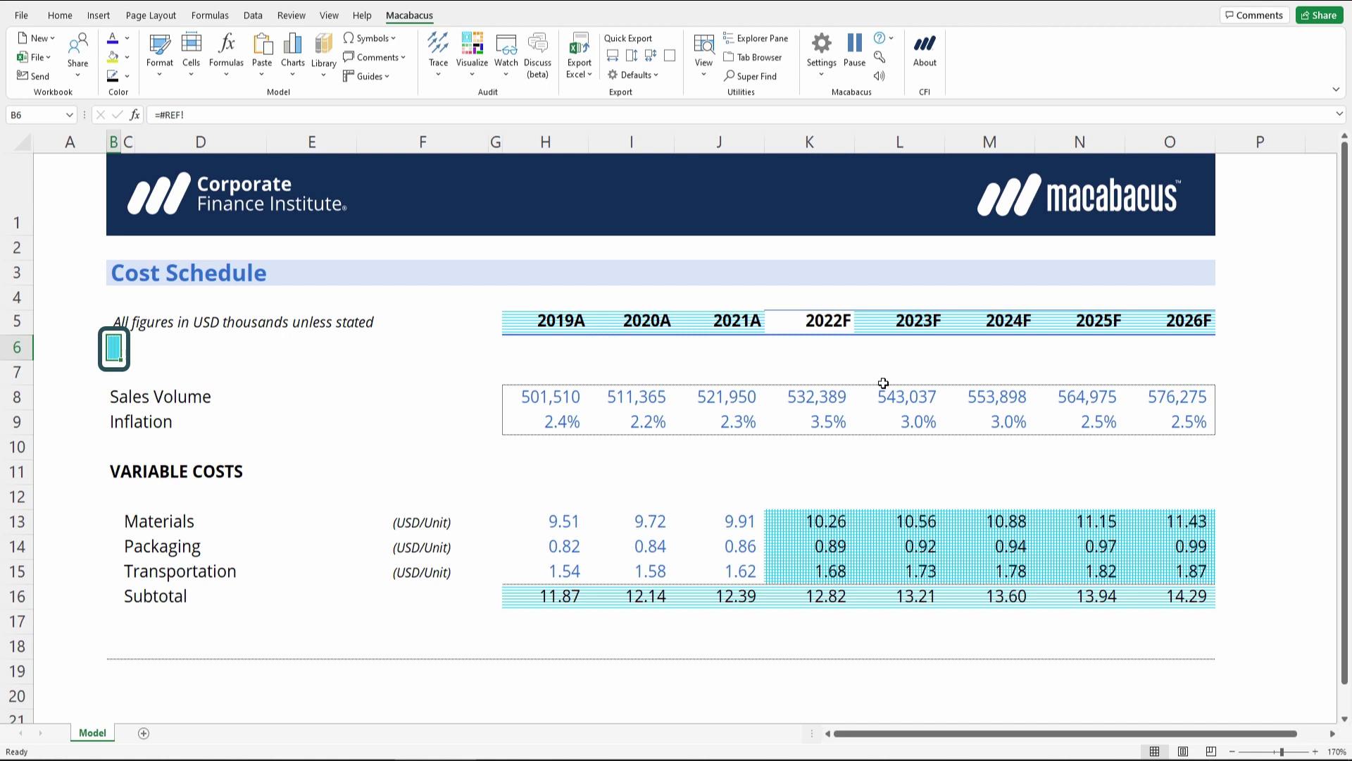
key(Left)
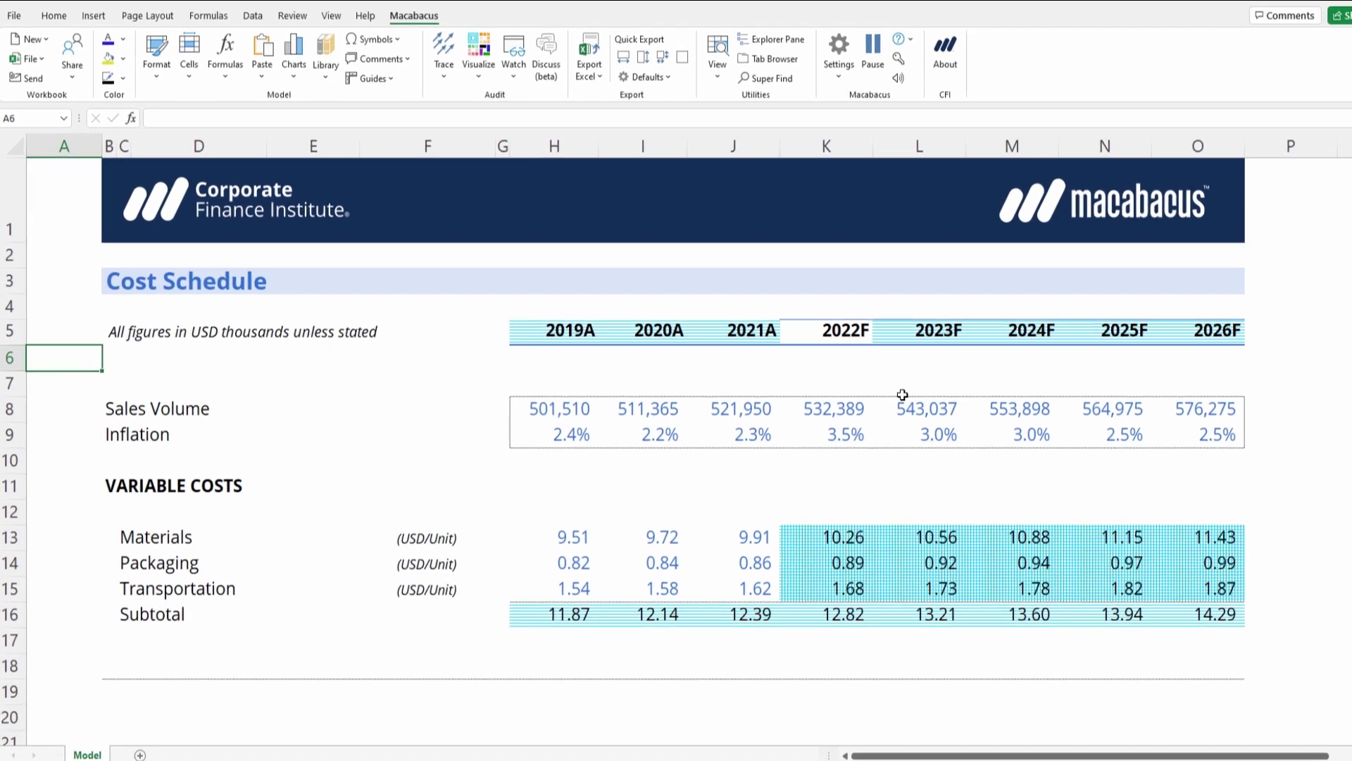
Use Macabacus Clear Visualizations to remove all shading from the corrected Cost Schedule
click(503, 84)
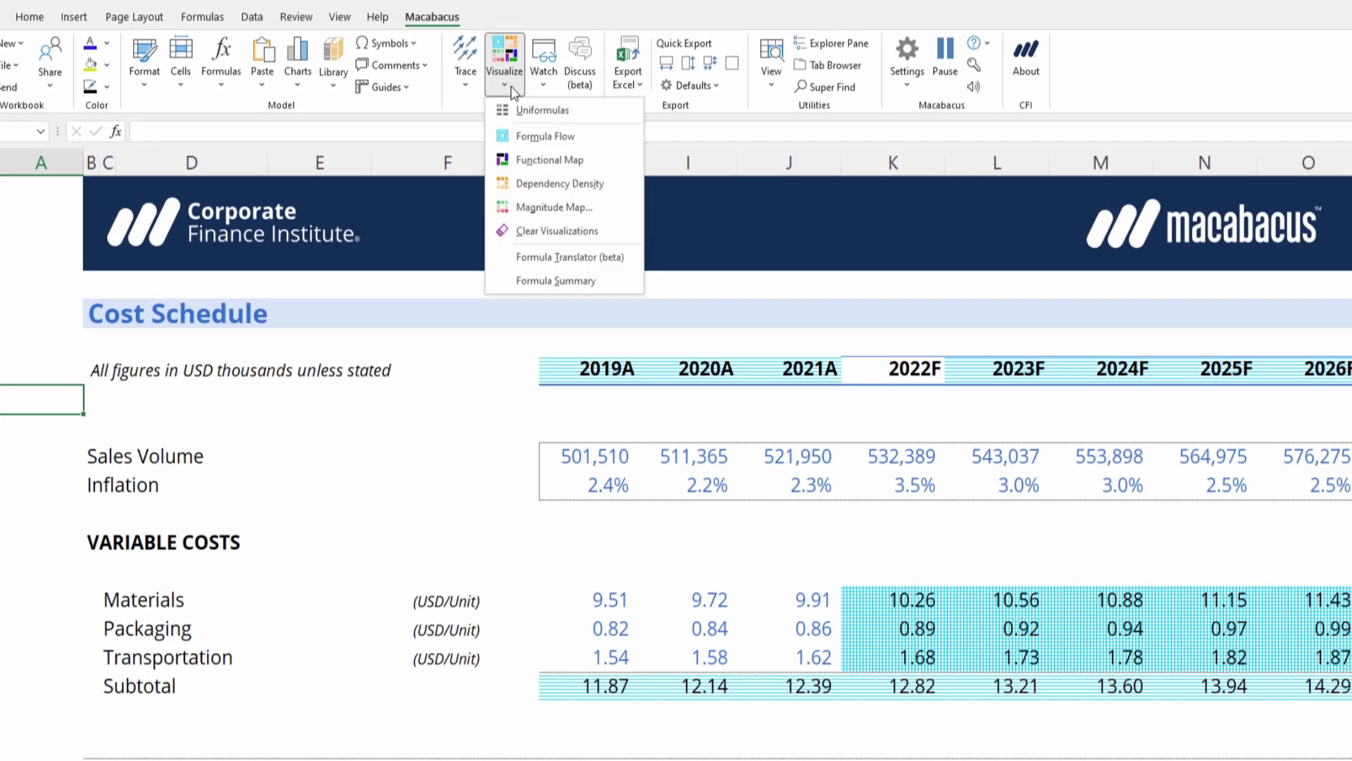
click(555, 232)
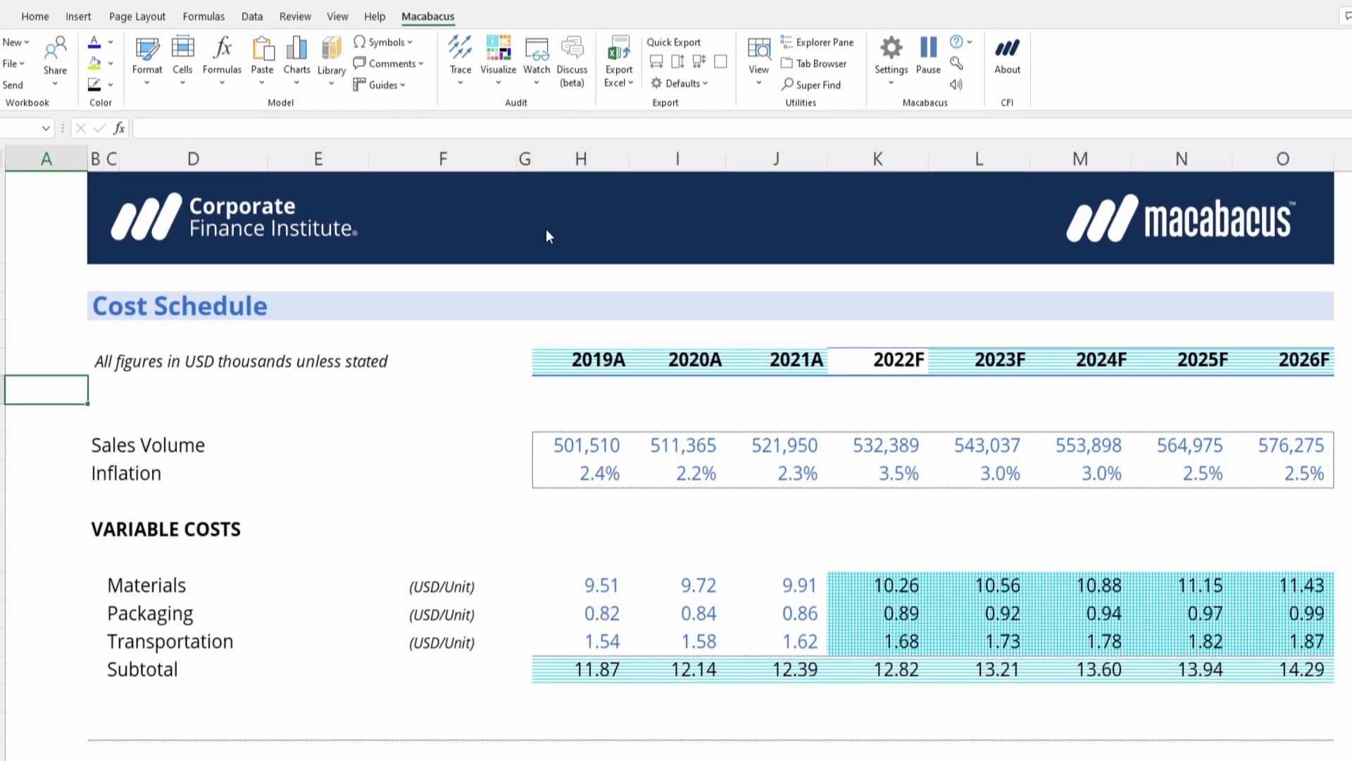